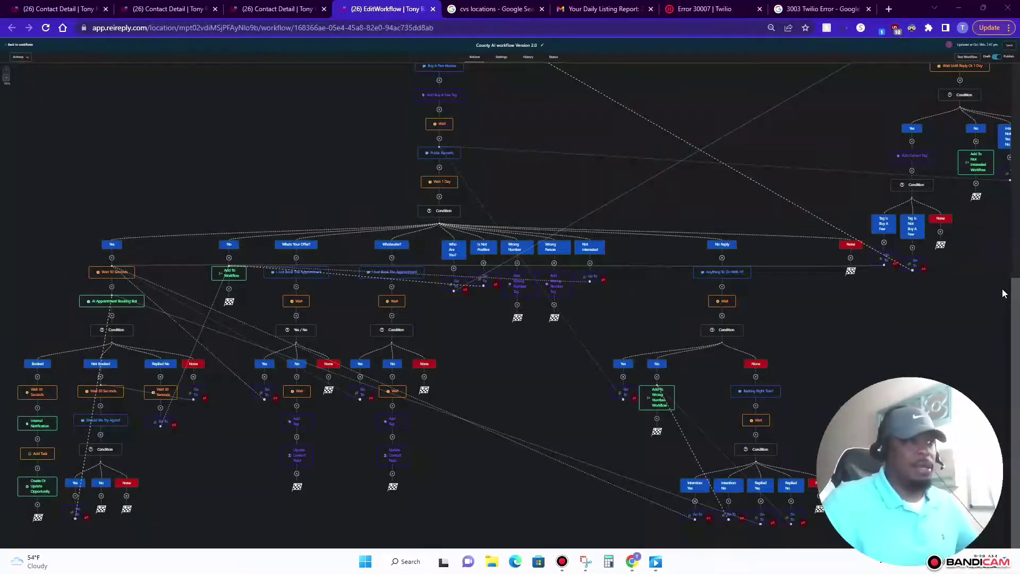
# Step: Review the Twilio Docs page on Error 30007, including the possible causes and possible solutions for filtered messages
pyautogui.click(733, 9)
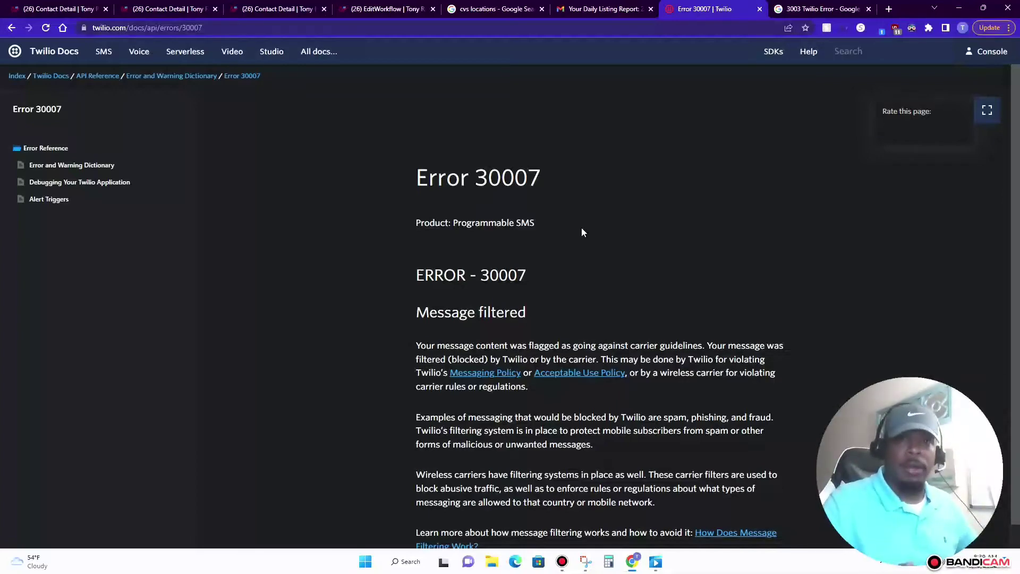
pyautogui.scroll(-6, 566, 241)
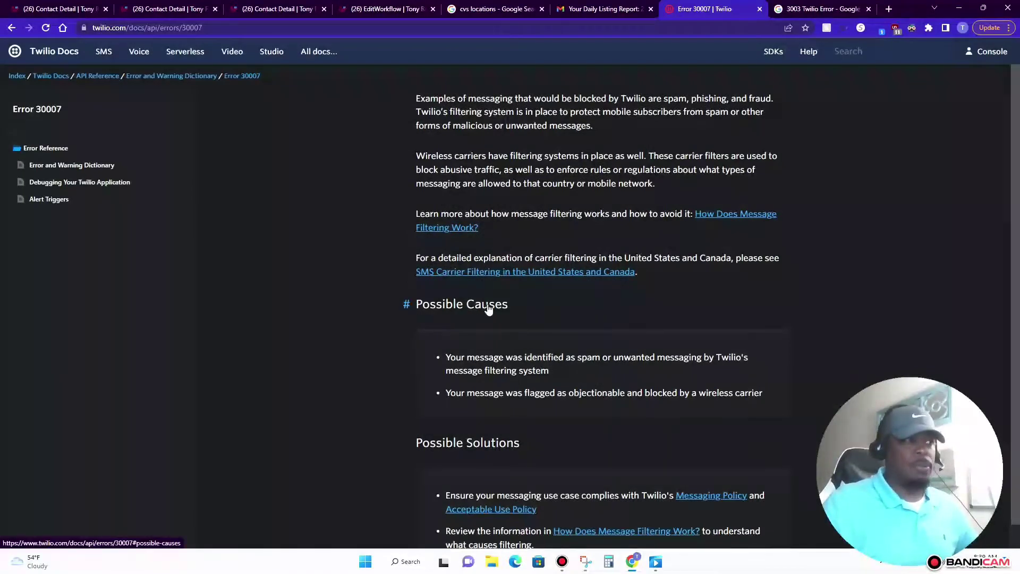
pyautogui.scroll(-1, 494, 303)
pyautogui.scroll(-1, 494, 303)
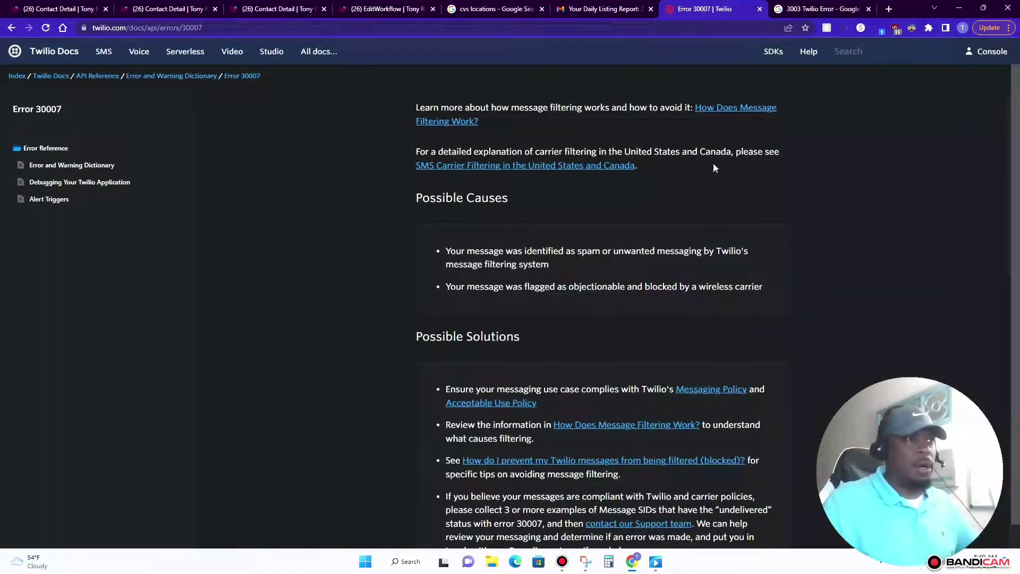
# Step: Search Google for "30003 twilio error" and highlight the error's quoted description in the featured snippet
pyautogui.click(825, 11)
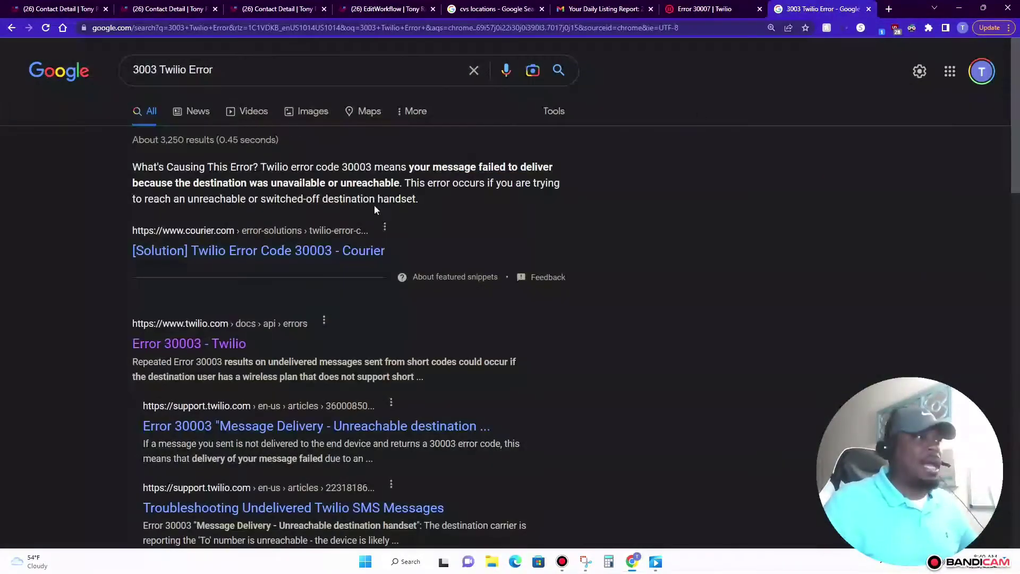
pyautogui.click(151, 70)
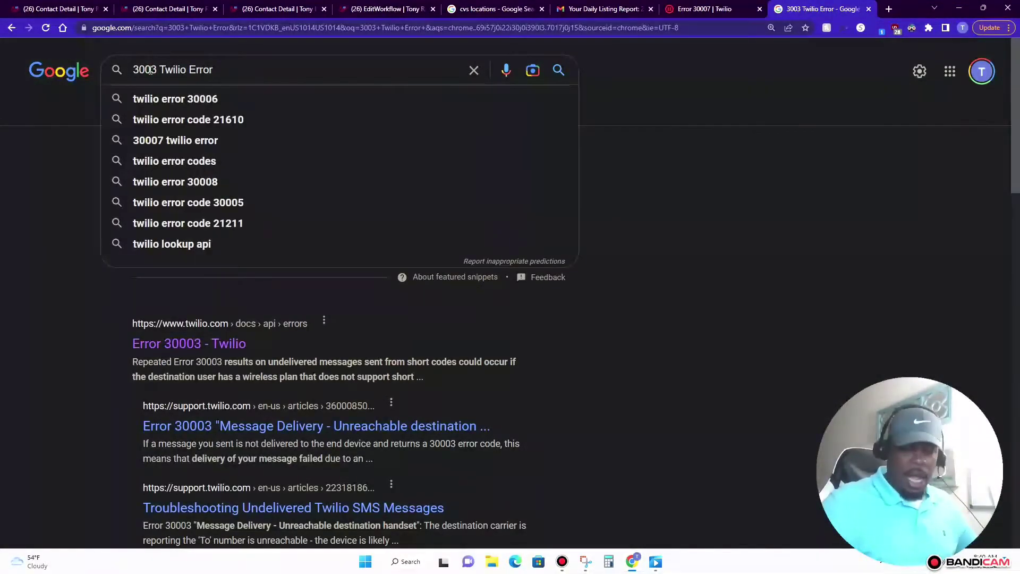
pyautogui.write('0')
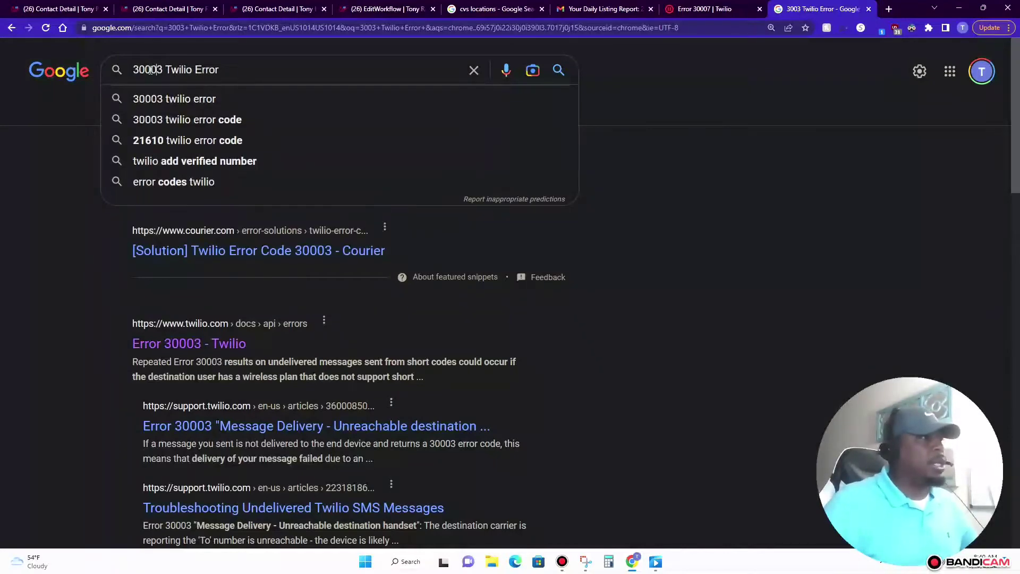
pyautogui.click(172, 100)
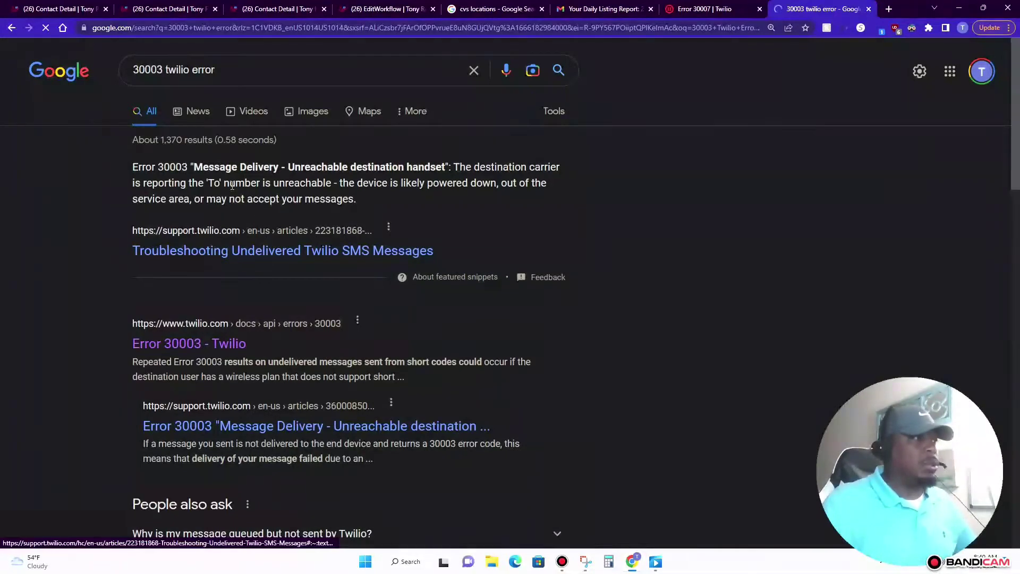
pyautogui.moveTo(192, 163); pyautogui.dragTo(450, 163)
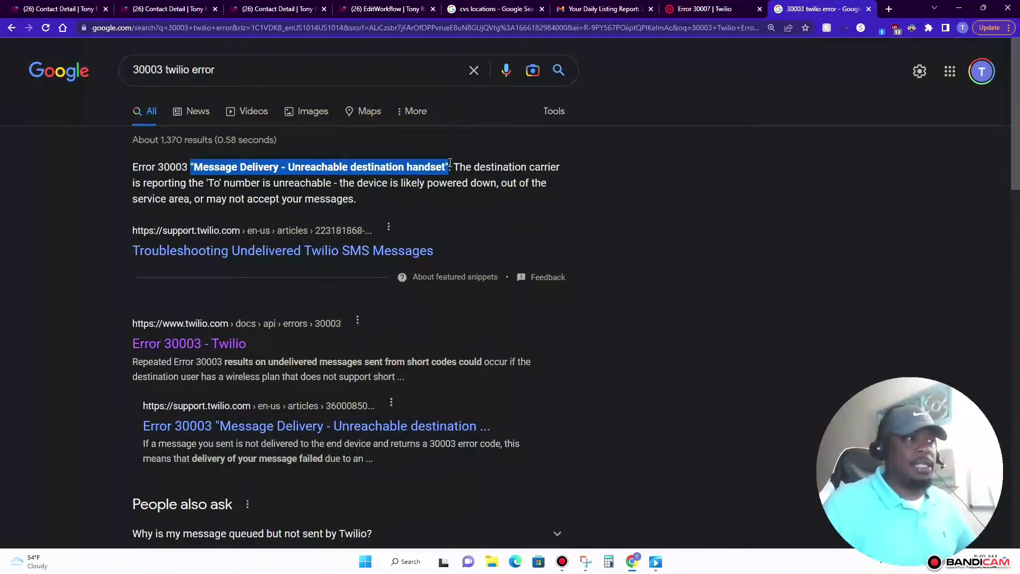
pyautogui.hotkey('ctrl', '+')
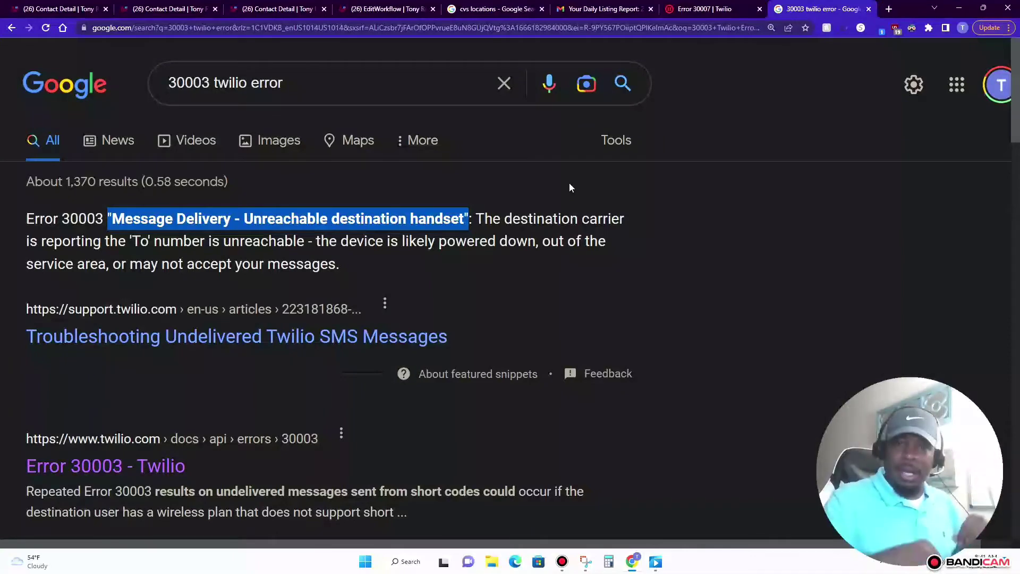
# Step: Leave the County AI workflow in REI Reply and create a new blank workflow from the workflows list
pyautogui.click(388, 9)
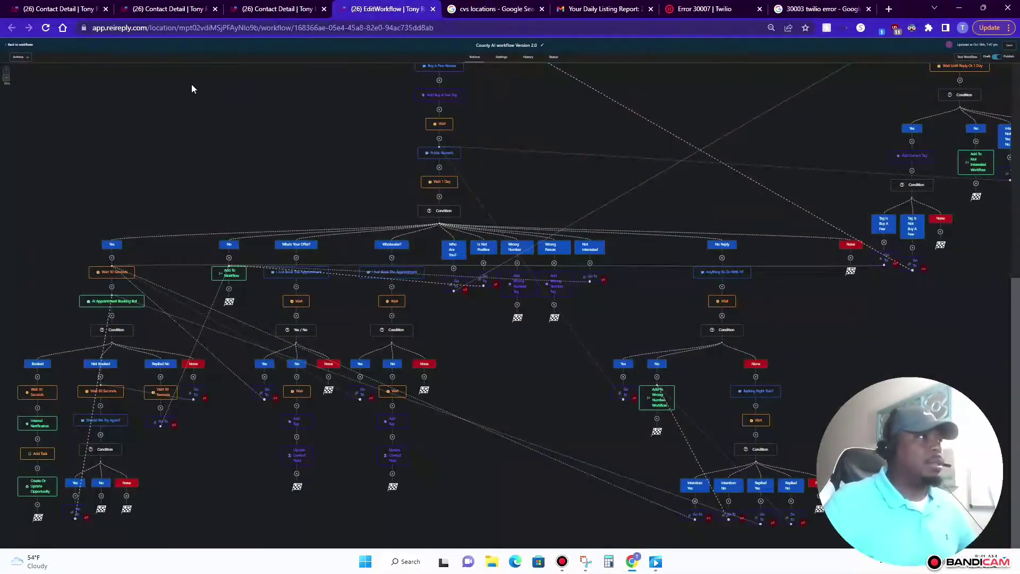
pyautogui.click(20, 45)
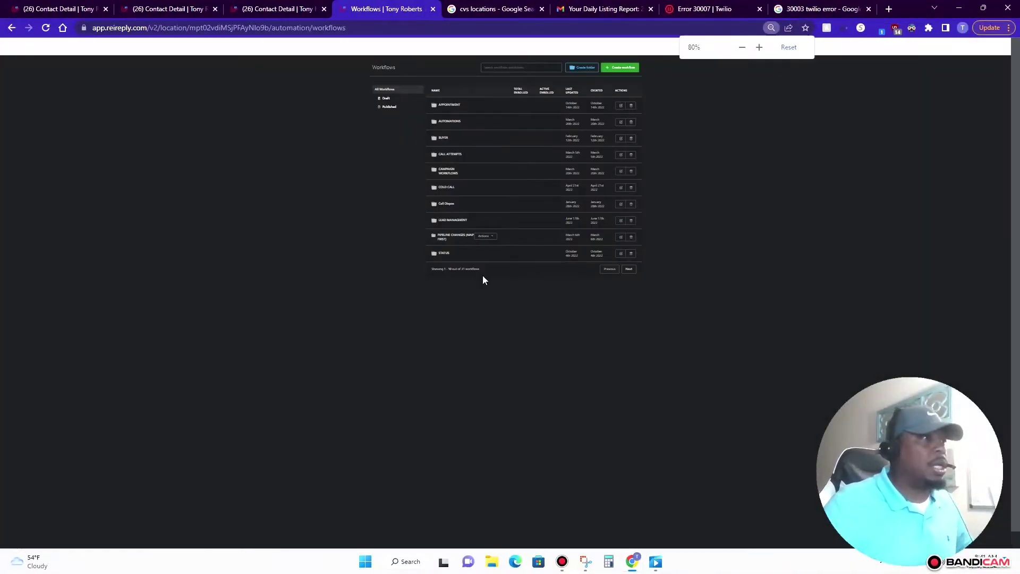
pyautogui.hotkey('ctrl', '+')
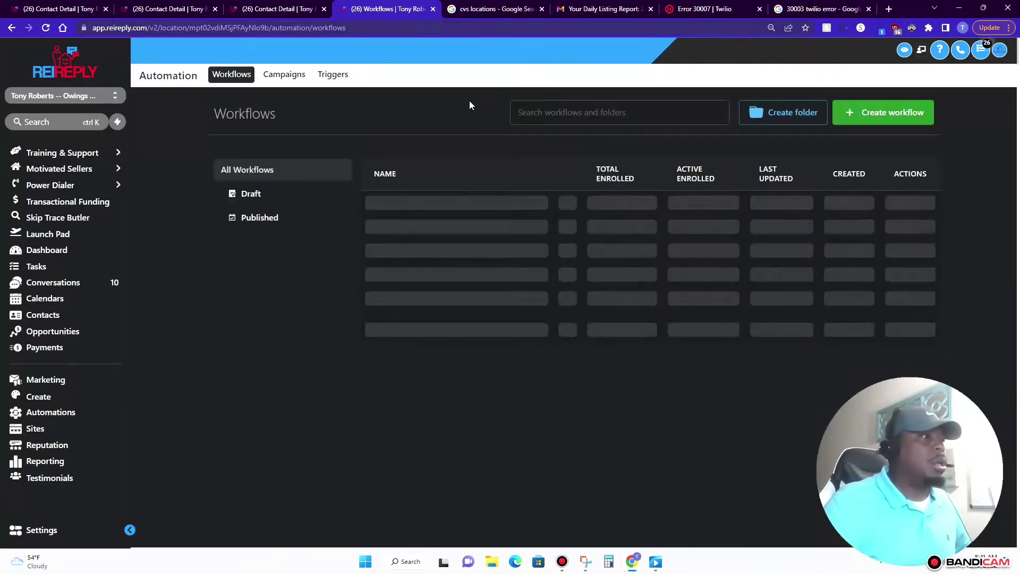
pyautogui.click(846, 124)
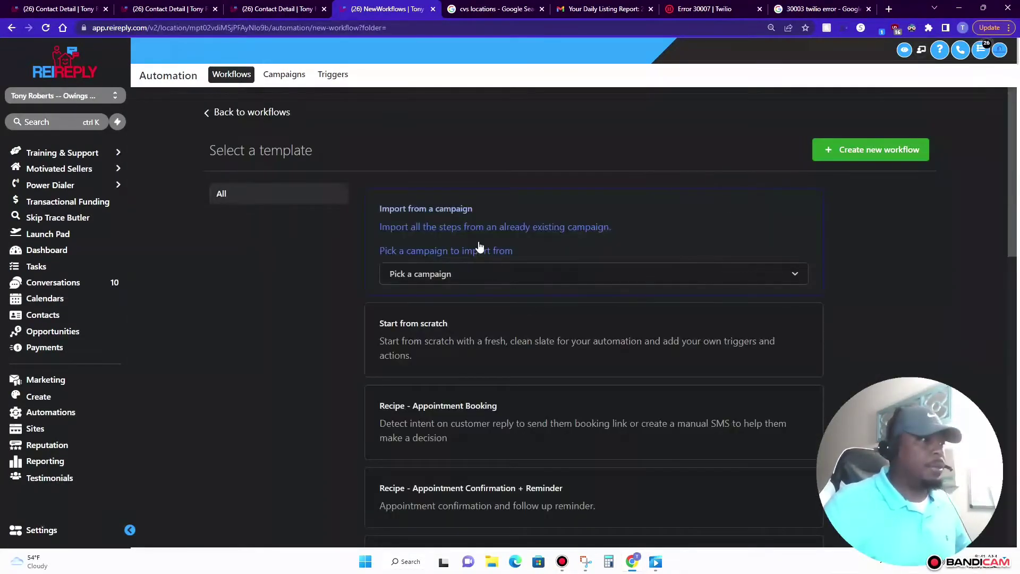
pyautogui.scroll(-2, 467, 277)
pyautogui.scroll(2, 660, 274)
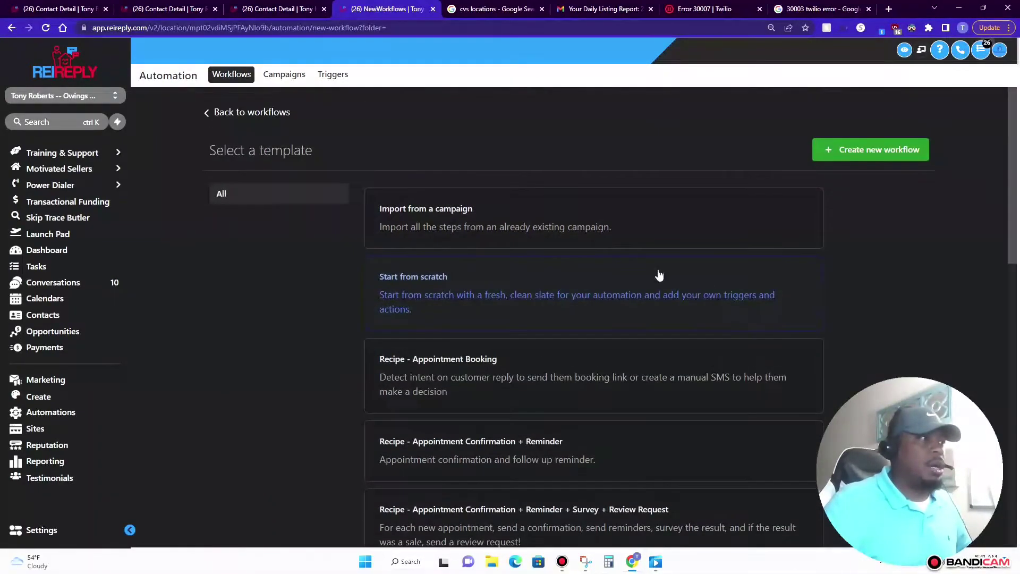
pyautogui.click(866, 150)
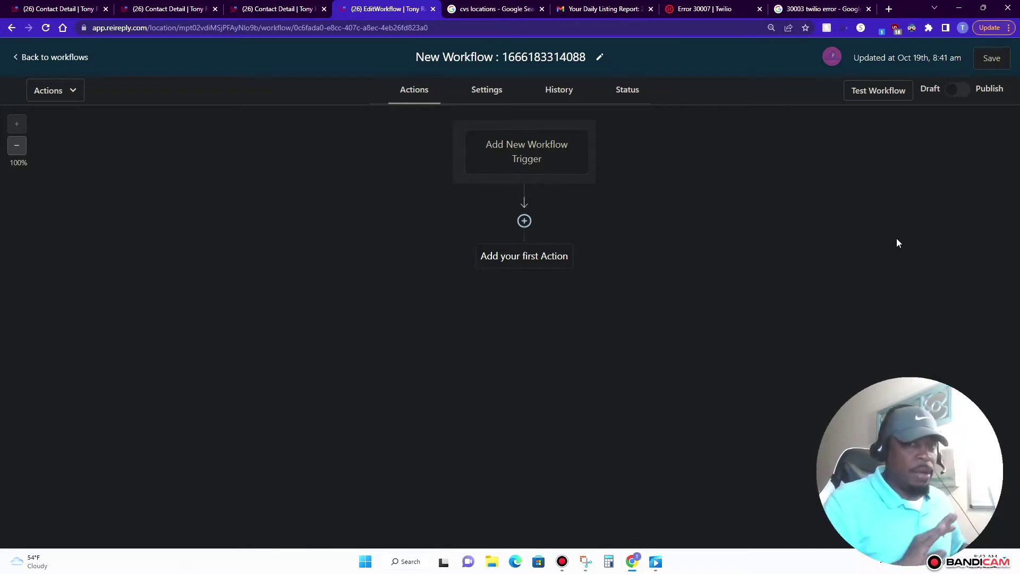
# Step: Search the workflow triggers for "twi" and choose Twilio Validation Error as the new workflow's trigger
pyautogui.click(538, 160)
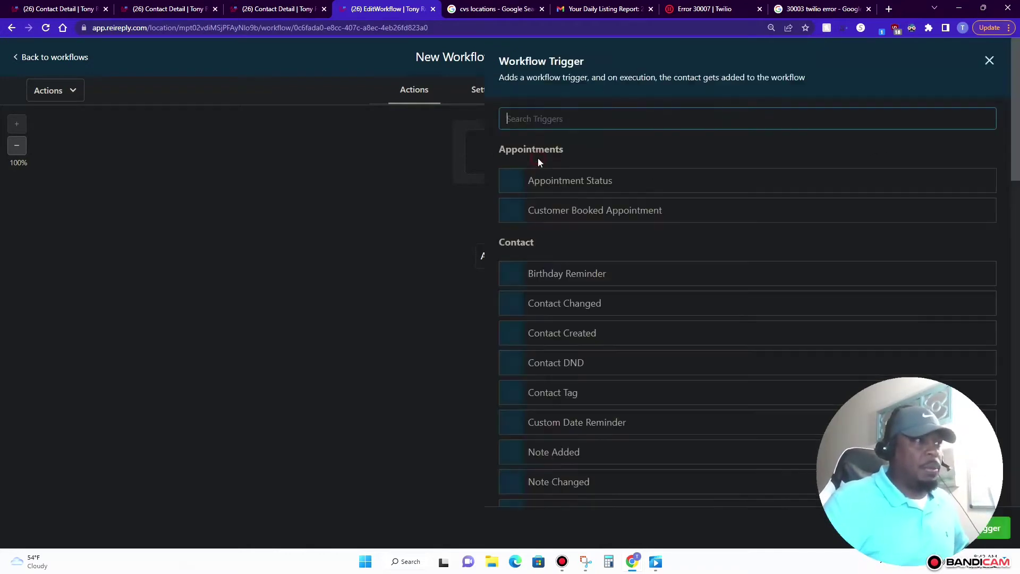
pyautogui.click(595, 120)
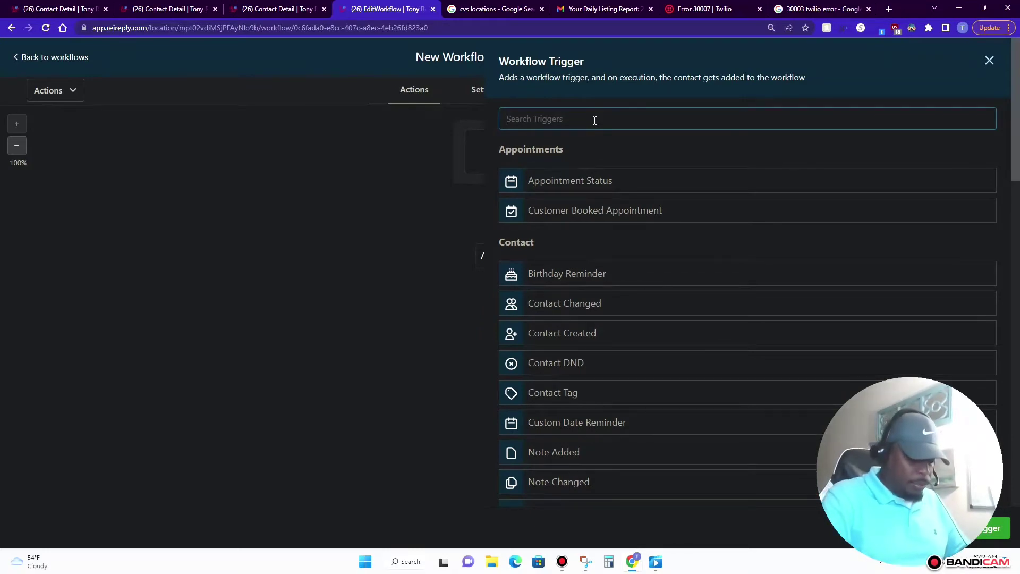
pyautogui.write('twi')
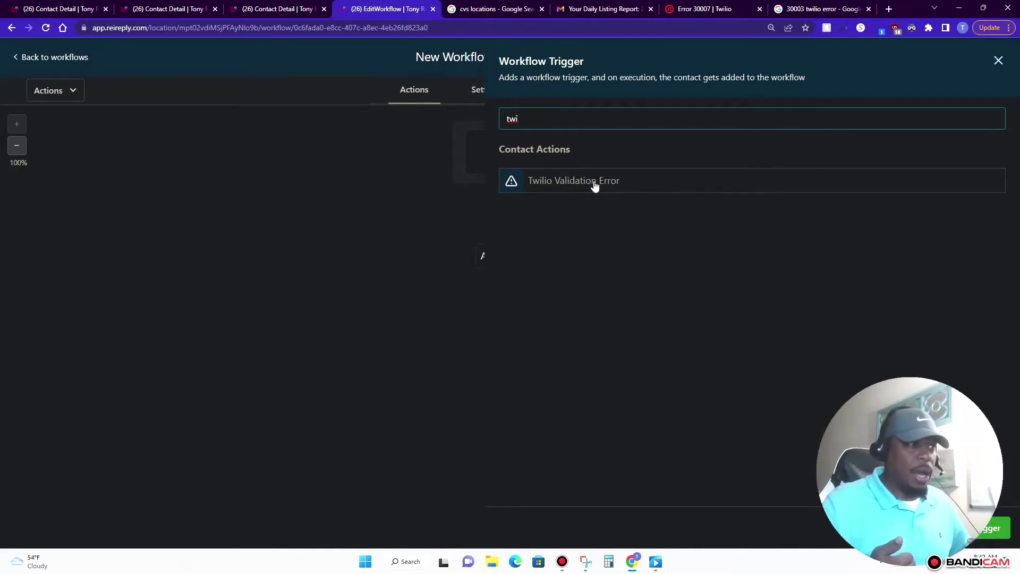
pyautogui.click(595, 183)
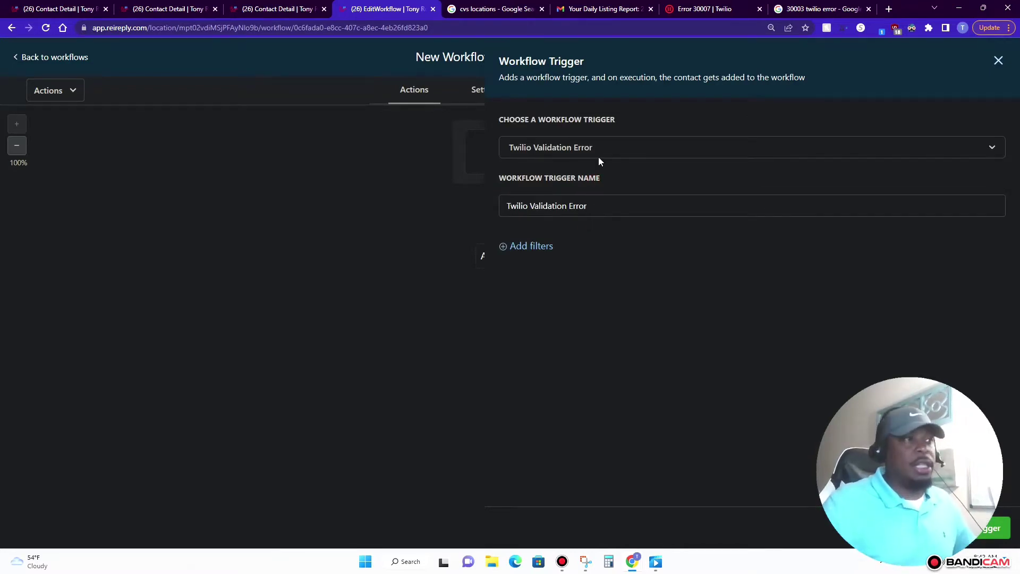
# Step: Add a filter to the Twilio Validation Error trigger with Error is set to SMS Incapable, and save the trigger
pyautogui.hotkey('ctrl', '+')
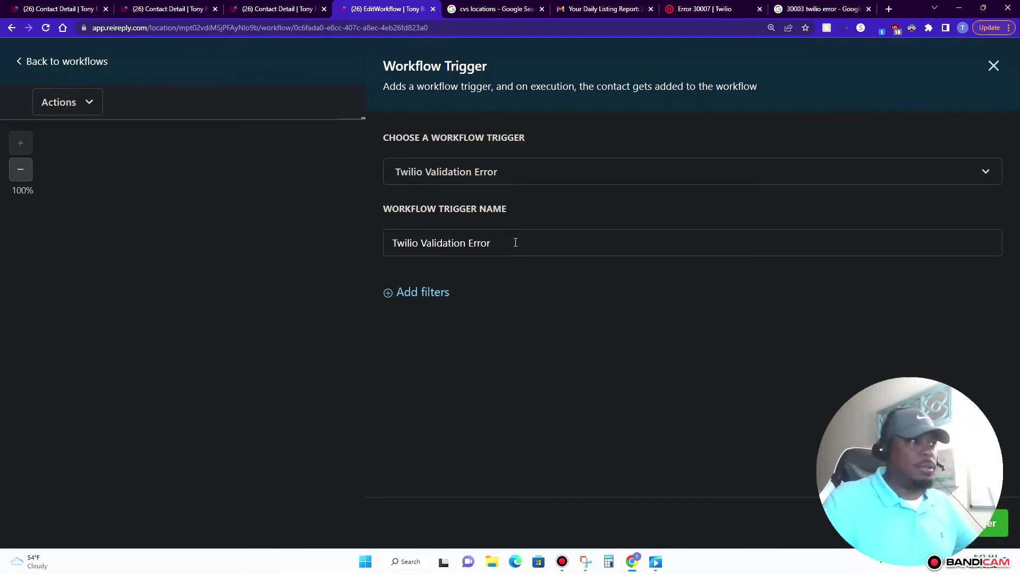
pyautogui.click(440, 292)
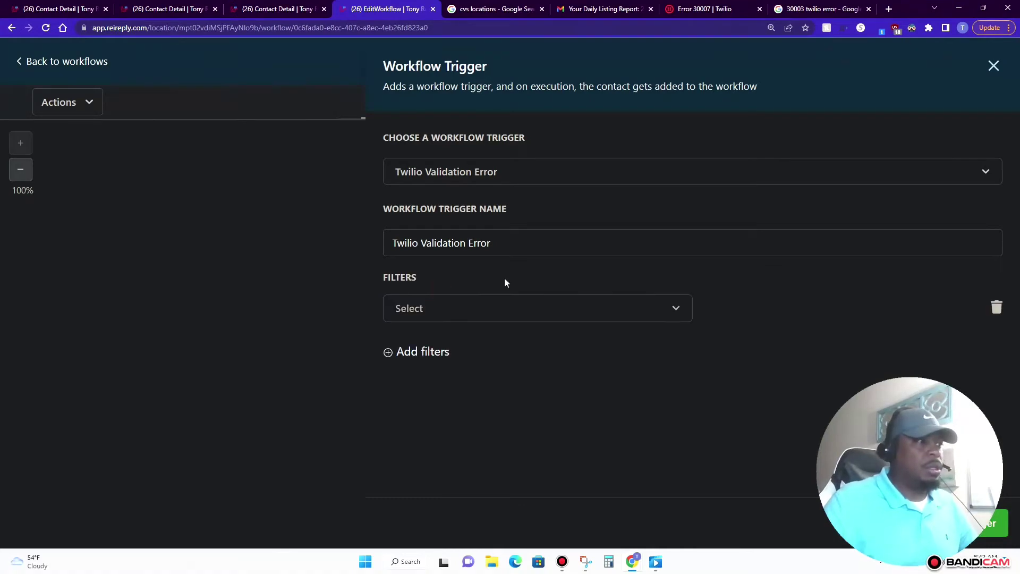
pyautogui.click(567, 317)
pyautogui.scroll(-1, 501, 281)
pyautogui.click(418, 365)
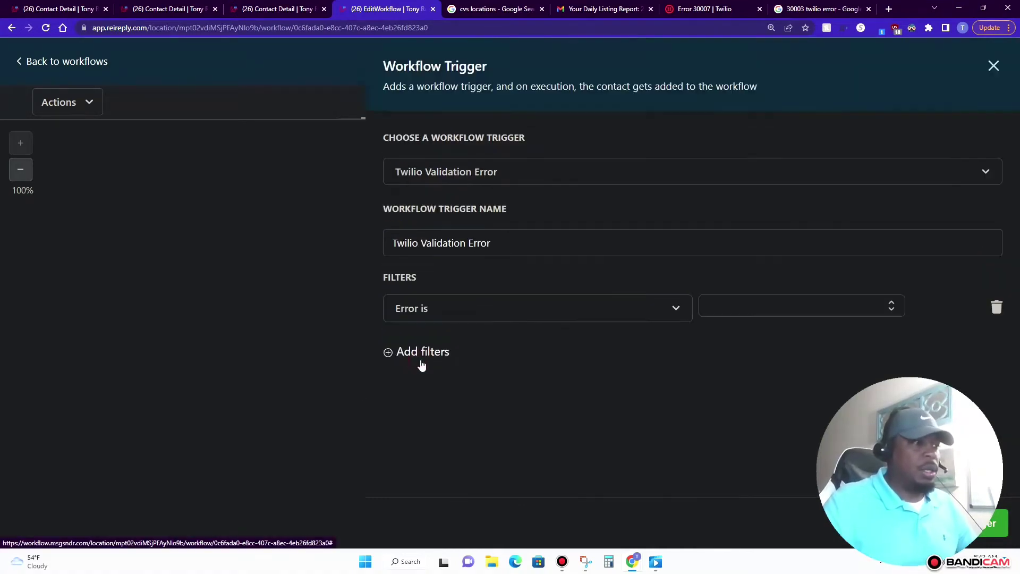
pyautogui.click(885, 307)
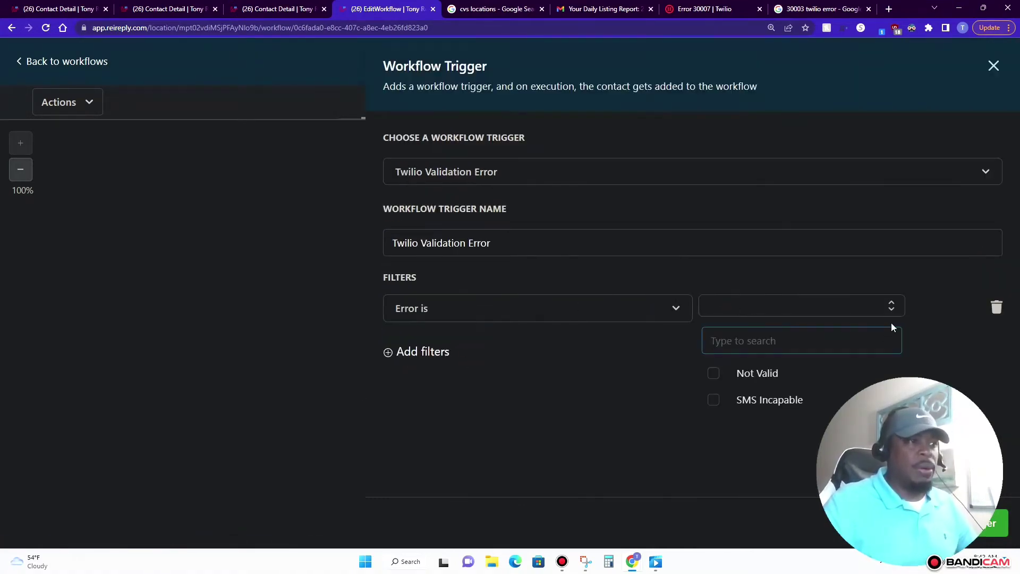
pyautogui.click(716, 402)
pyautogui.click(646, 402)
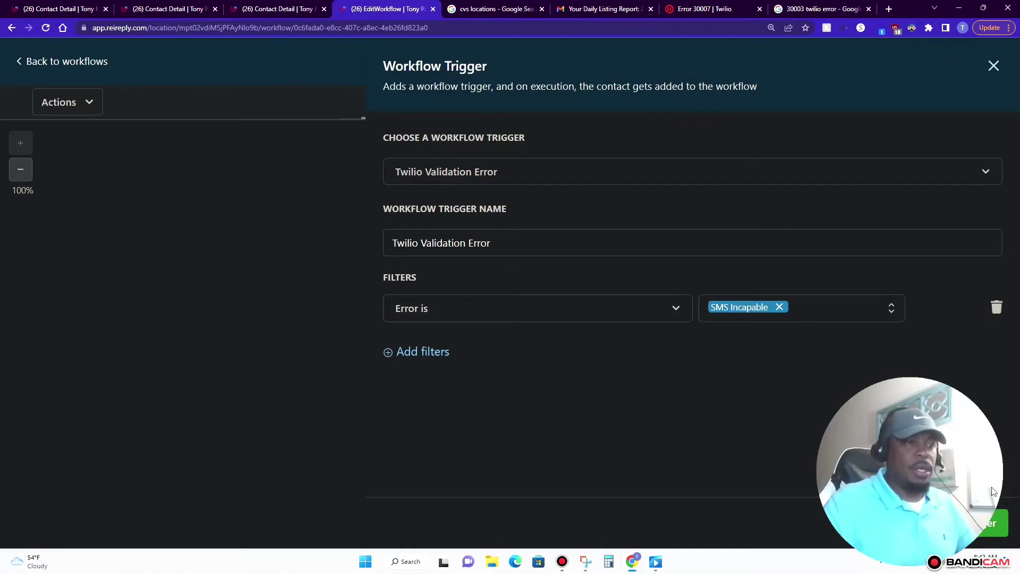
pyautogui.click(998, 527)
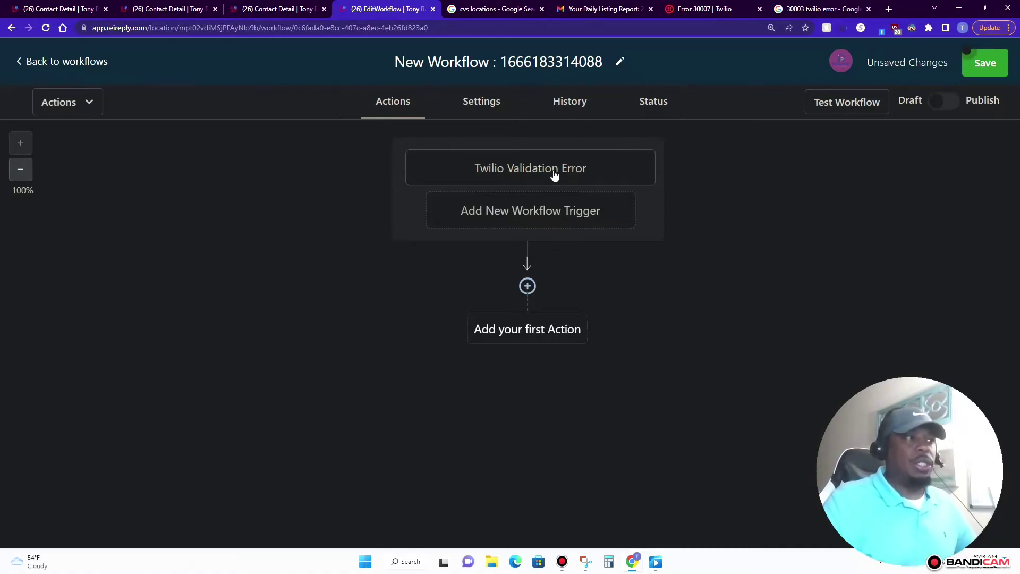
# Step: Search the actions for "con" and add Update Contact Field as the workflow's first action
pyautogui.click(551, 335)
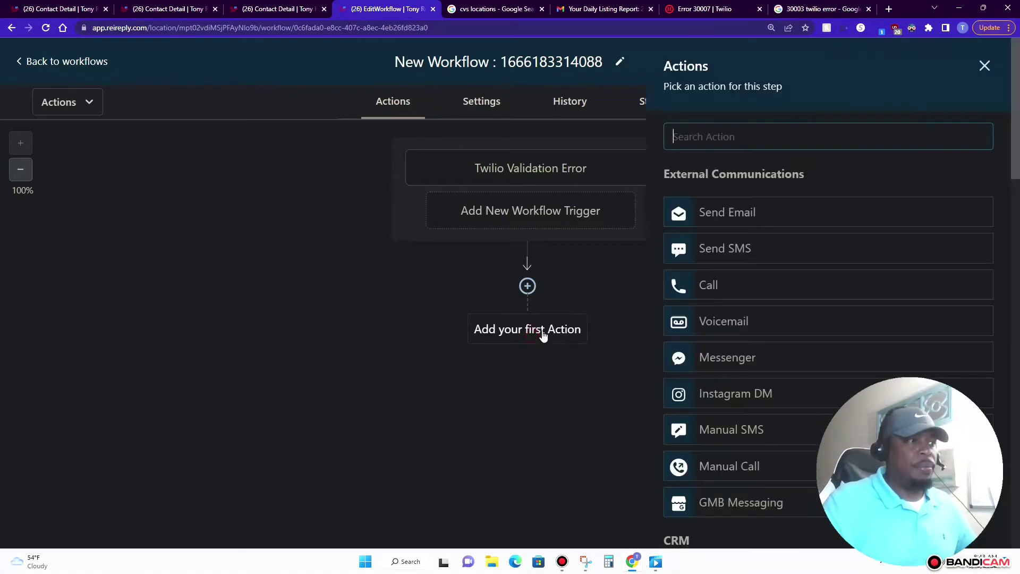
pyautogui.click(750, 137)
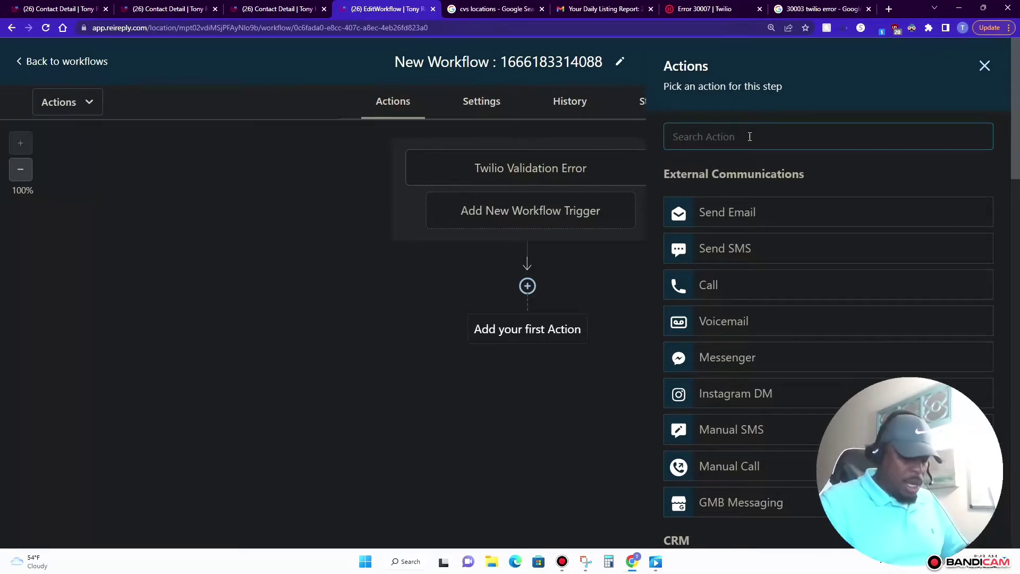
pyautogui.write('con')
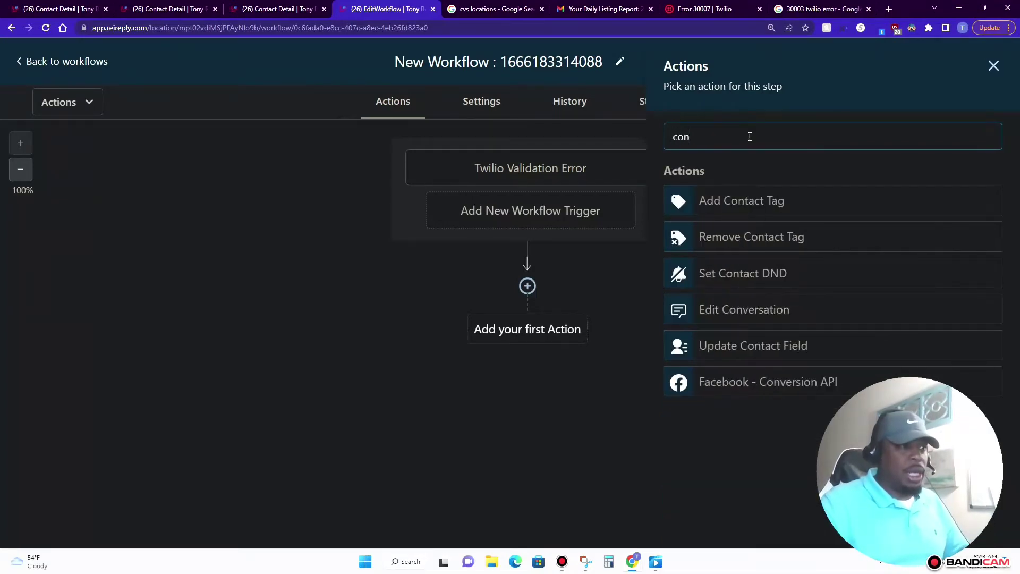
pyautogui.click(768, 351)
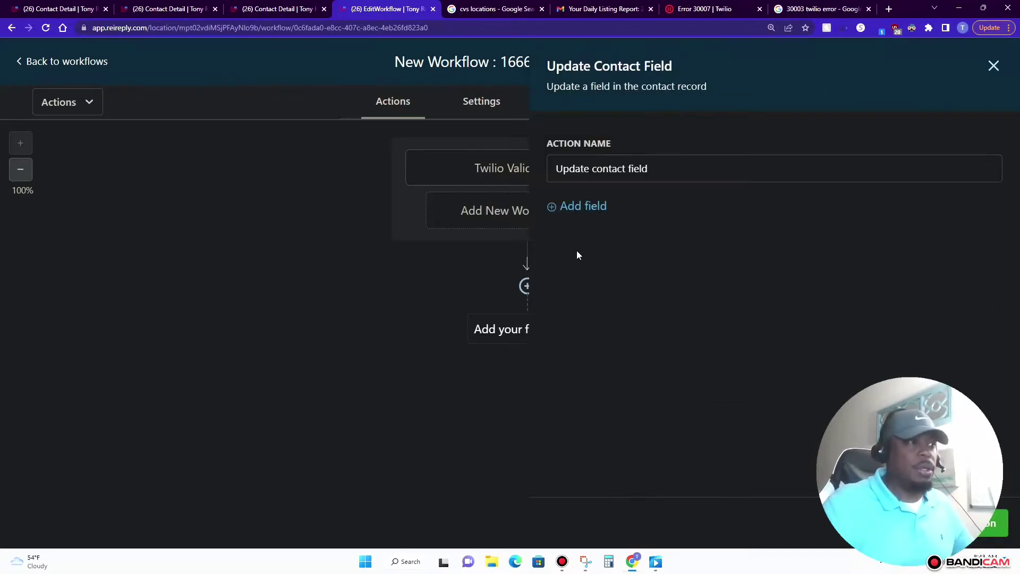
# Step: Add a field to the Update Contact Field action and set it to Phone Type
pyautogui.click(599, 215)
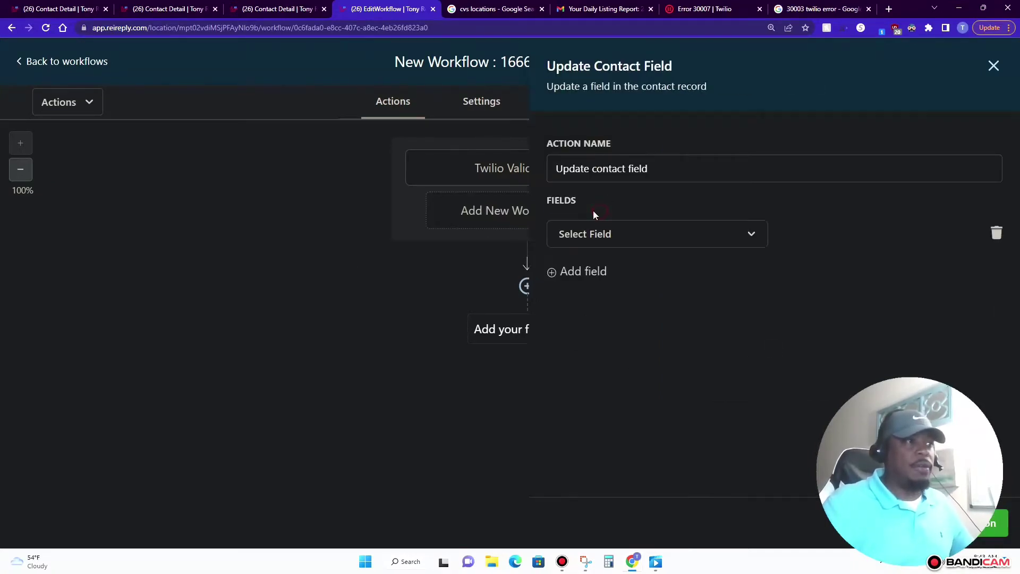
pyautogui.click(624, 234)
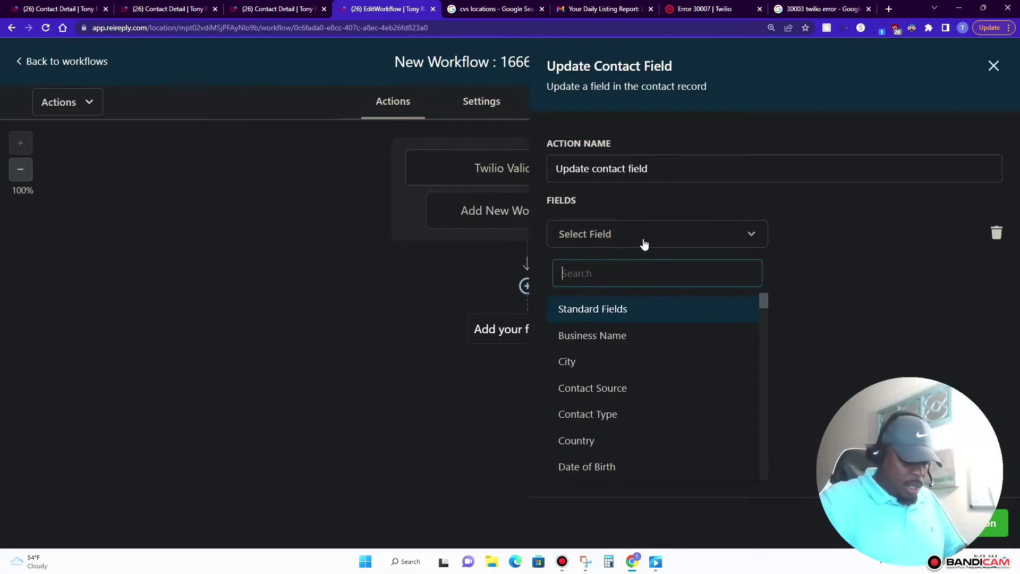
pyautogui.write('phon')
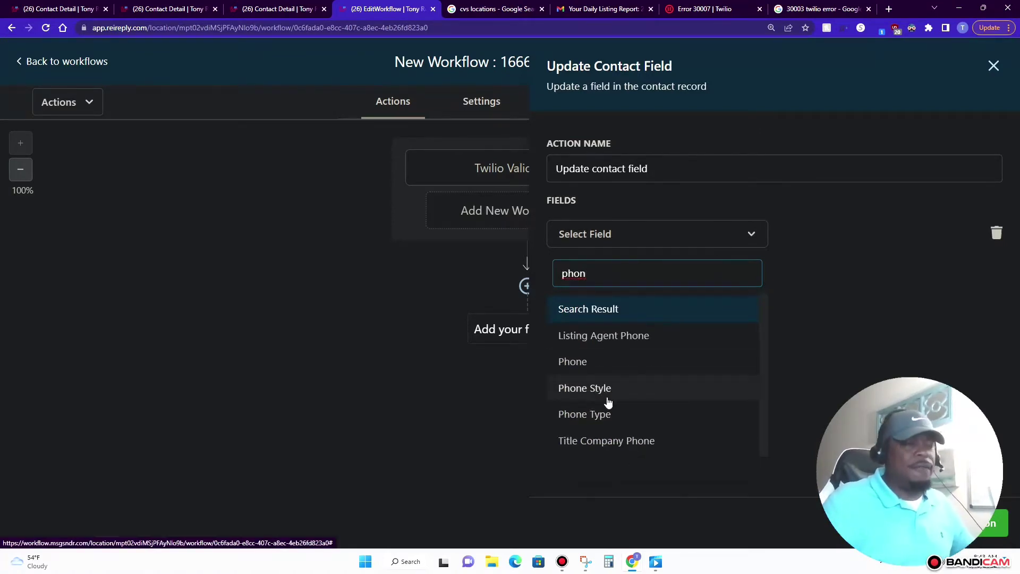
pyautogui.click(626, 420)
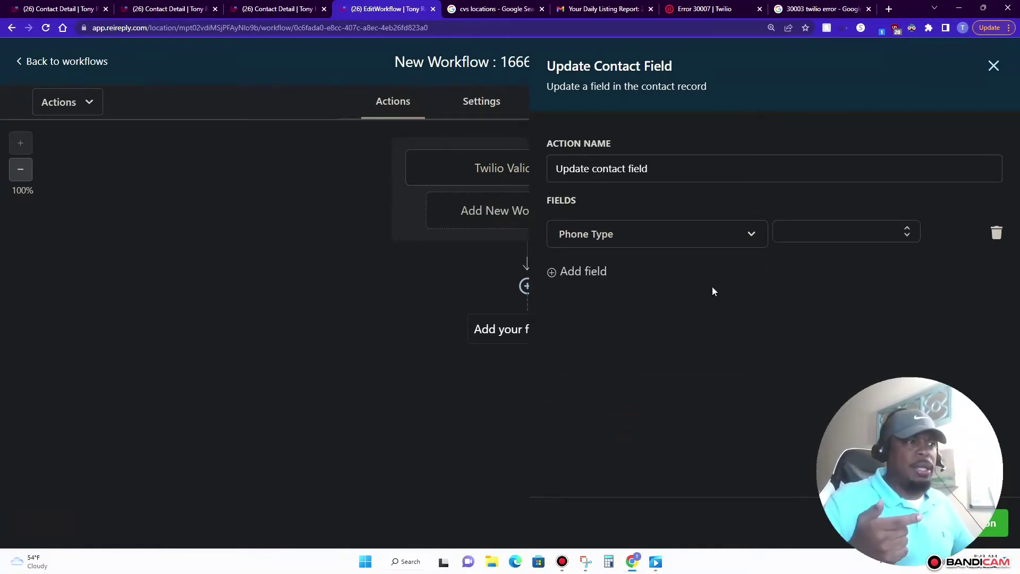
# Step: Change the Update Contact Field action's field to Phone Style with the value Landline, and save the action and the workflow
pyautogui.click(731, 233)
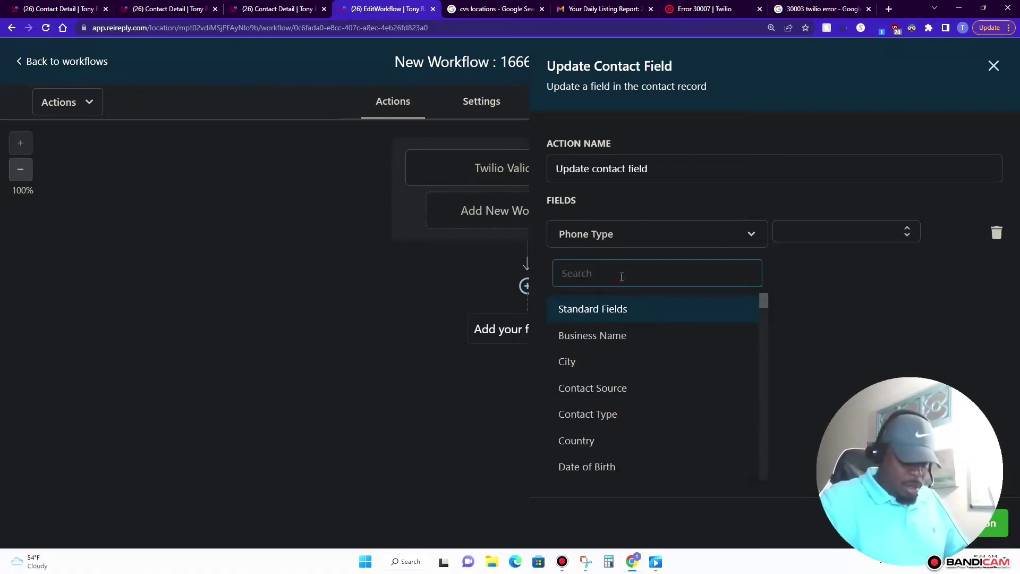
pyautogui.write('phone')
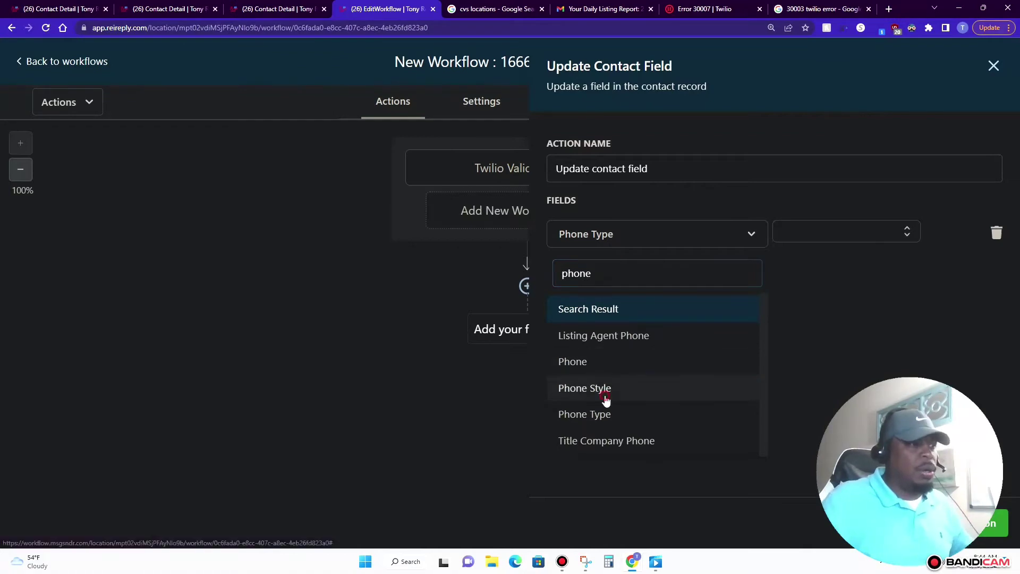
pyautogui.click(637, 390)
pyautogui.click(811, 234)
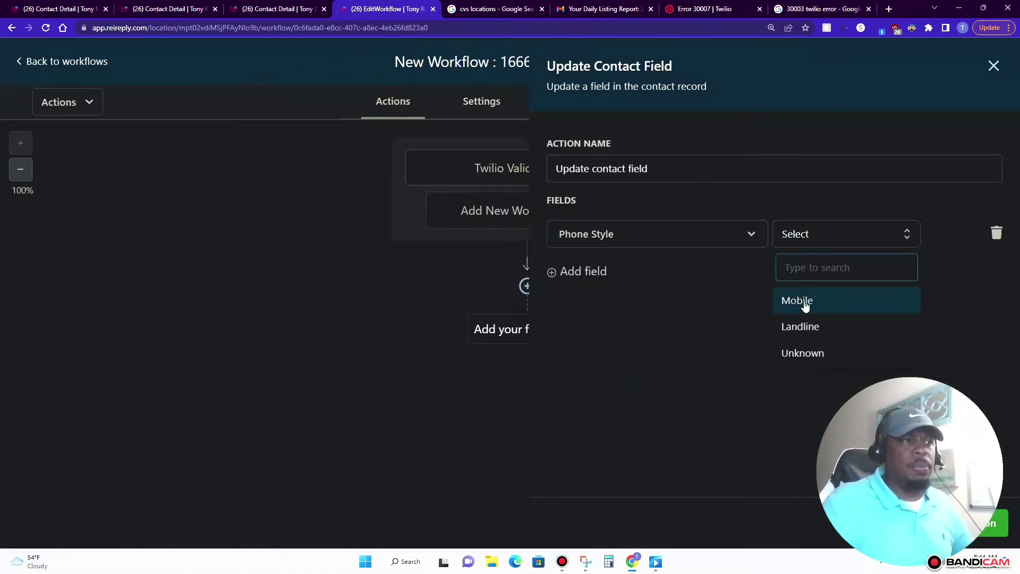
pyautogui.click(801, 327)
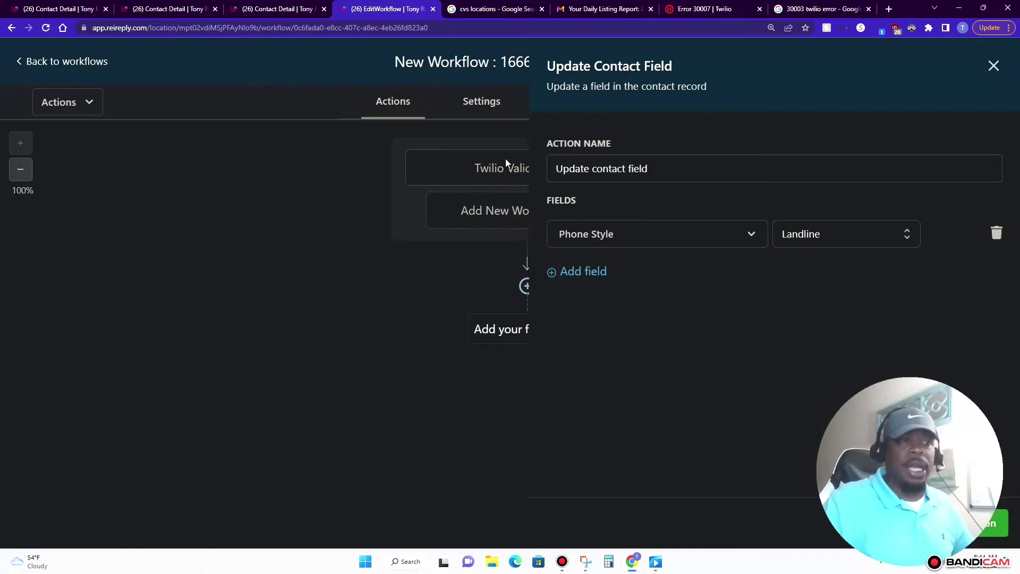
pyautogui.click(998, 528)
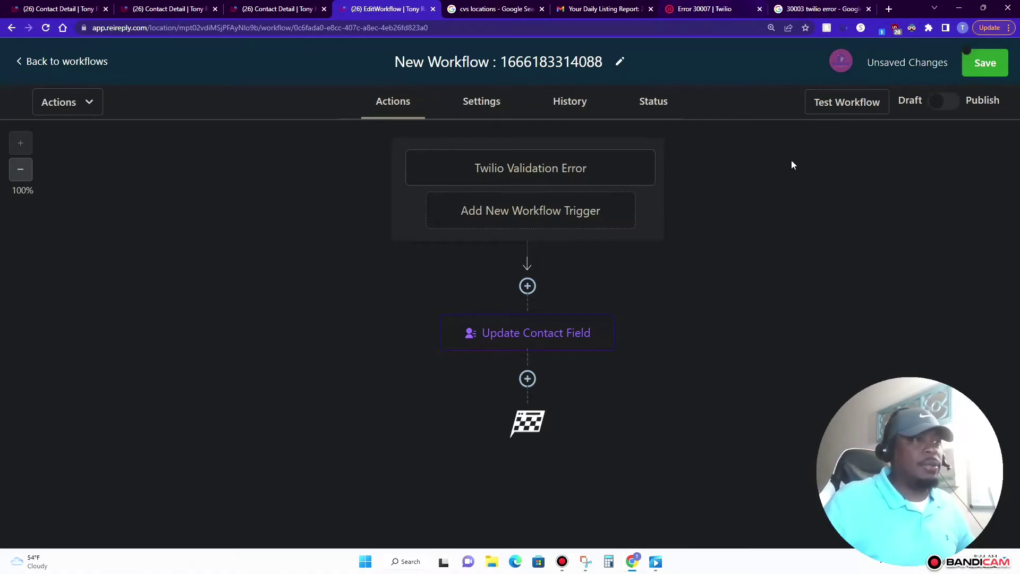
pyautogui.click(980, 70)
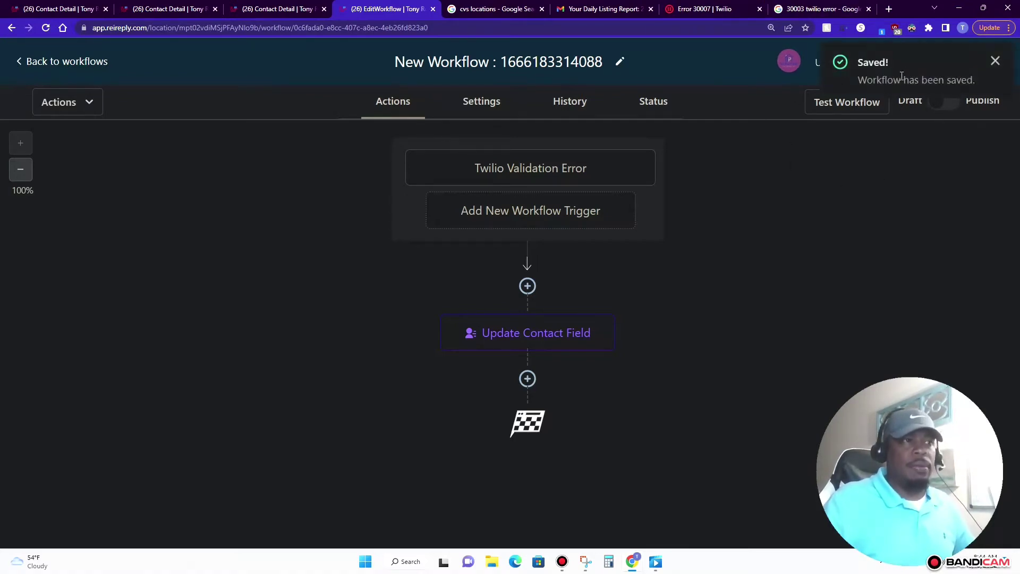
pyautogui.click(995, 61)
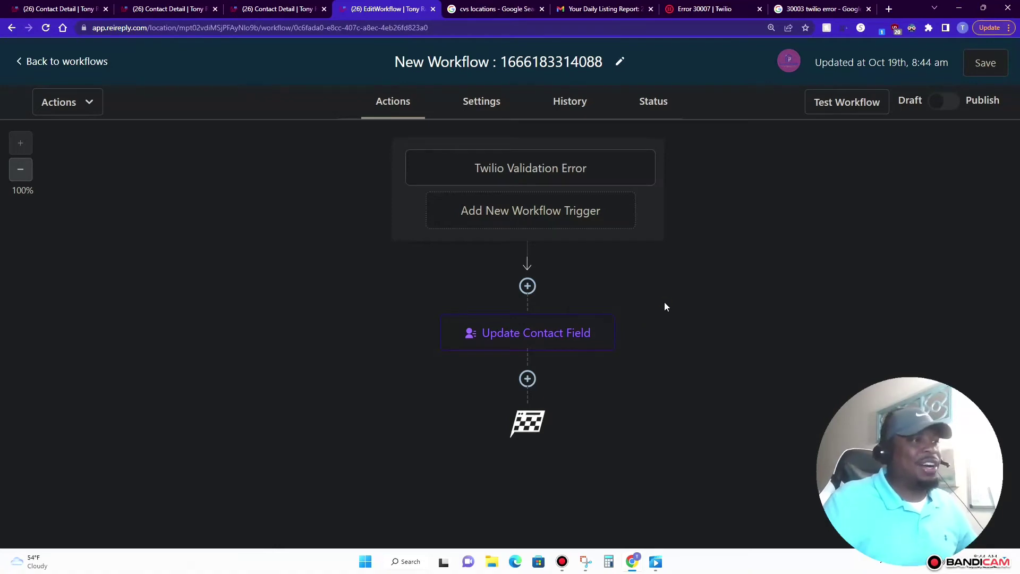
# Step: Search the actions for "dnd" and add Set Contact DND after the Update Contact Field action
pyautogui.click(528, 379)
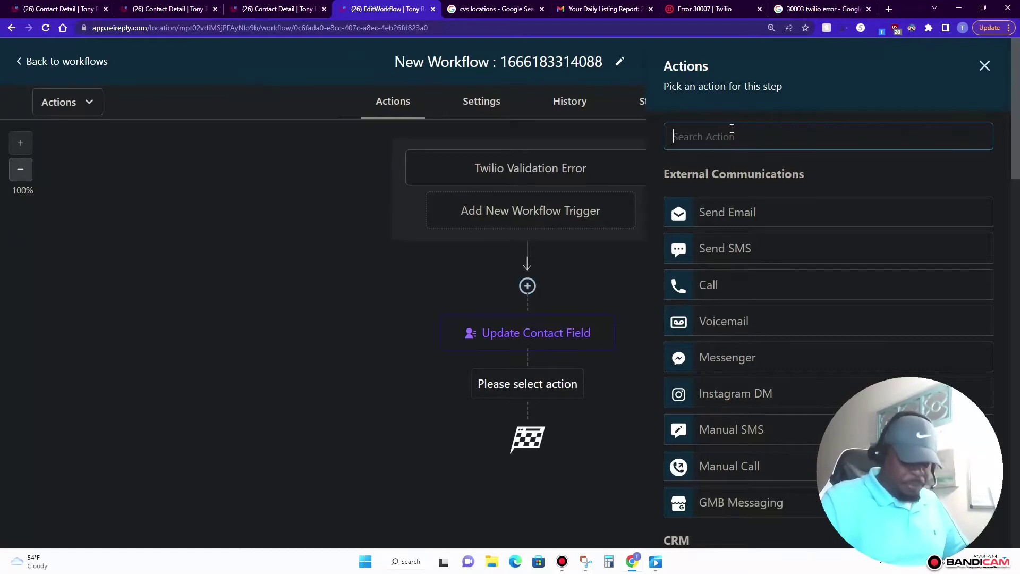
pyautogui.write('dnd')
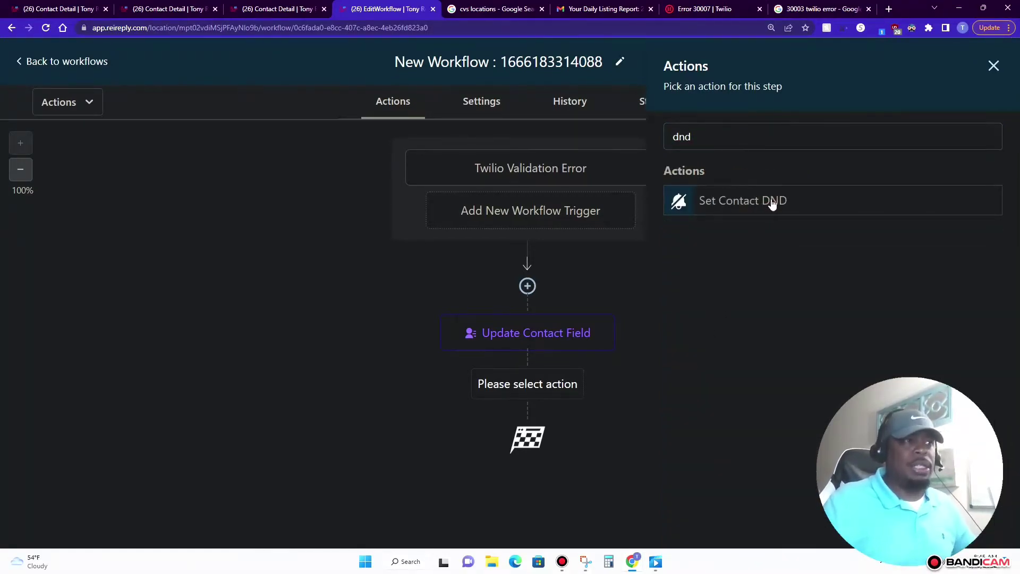
pyautogui.click(755, 208)
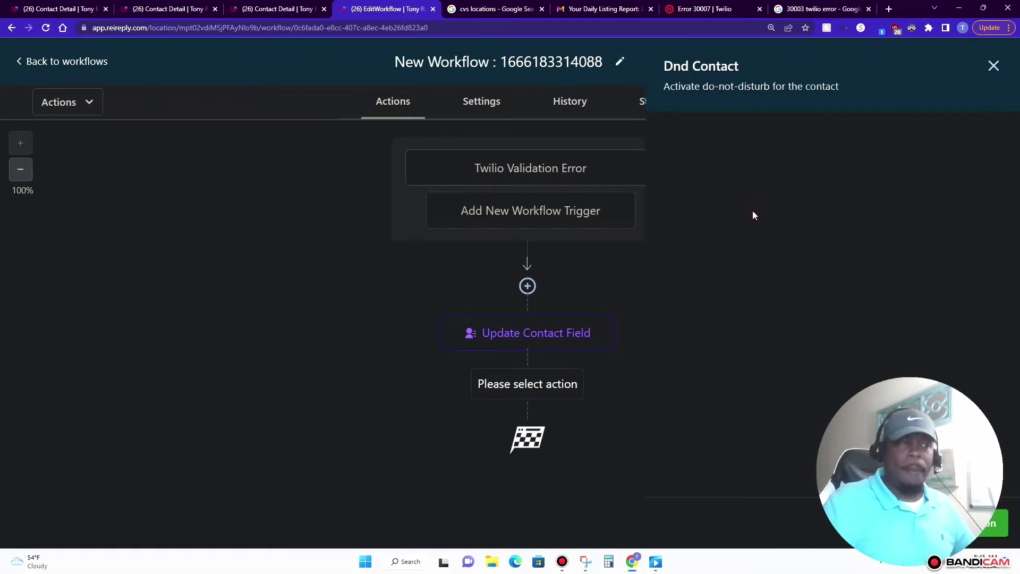
# Step: Set the DND action to Enable DND for specific channels with SMS as the channel, and save the action and the workflow
pyautogui.click(782, 226)
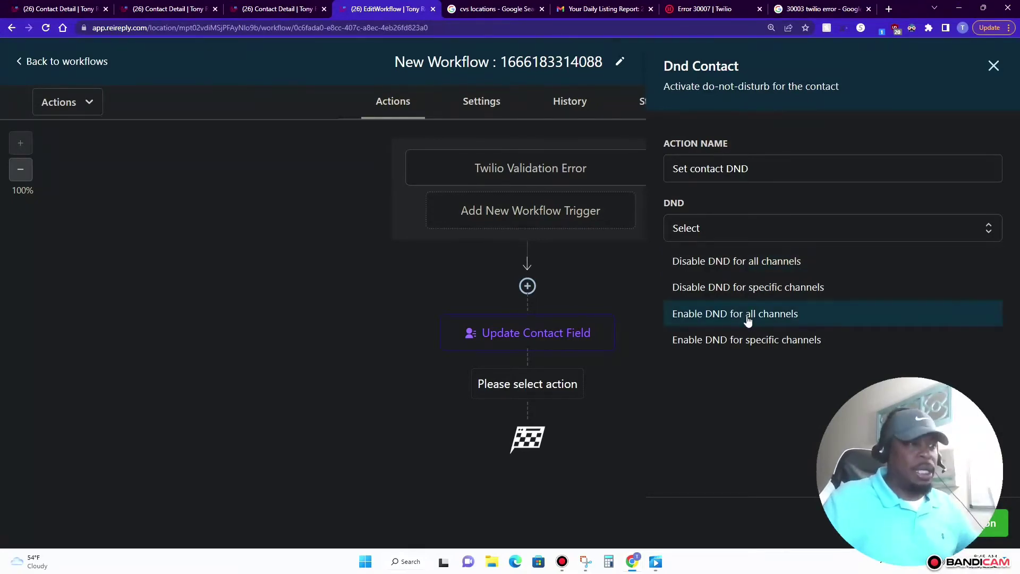
pyautogui.click(752, 343)
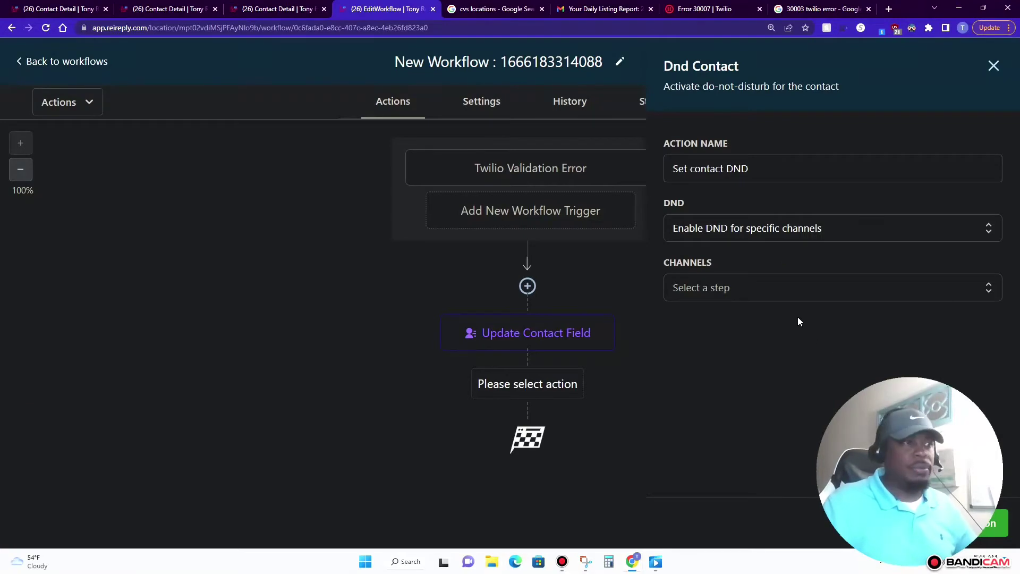
pyautogui.click(803, 288)
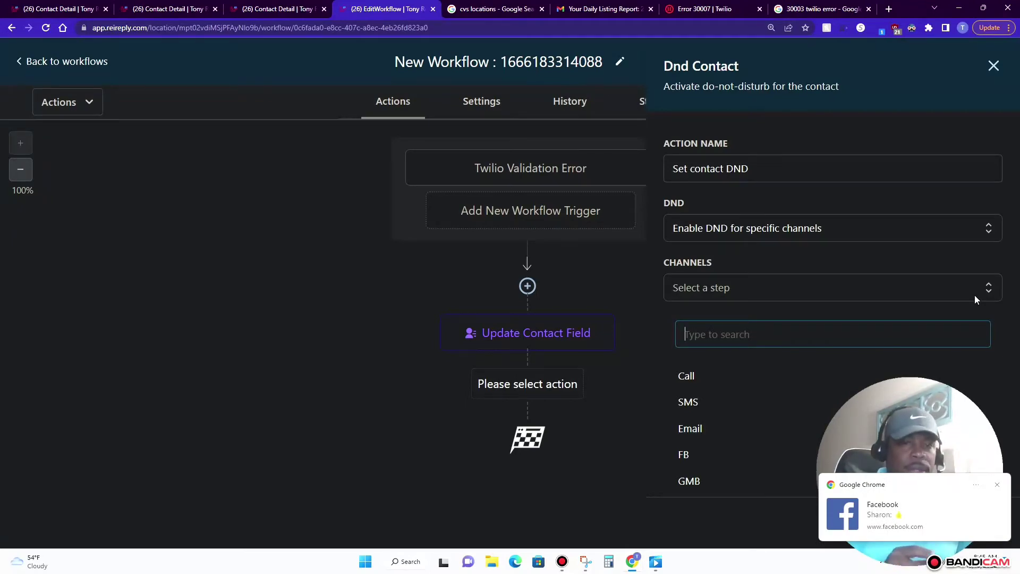
pyautogui.click(995, 486)
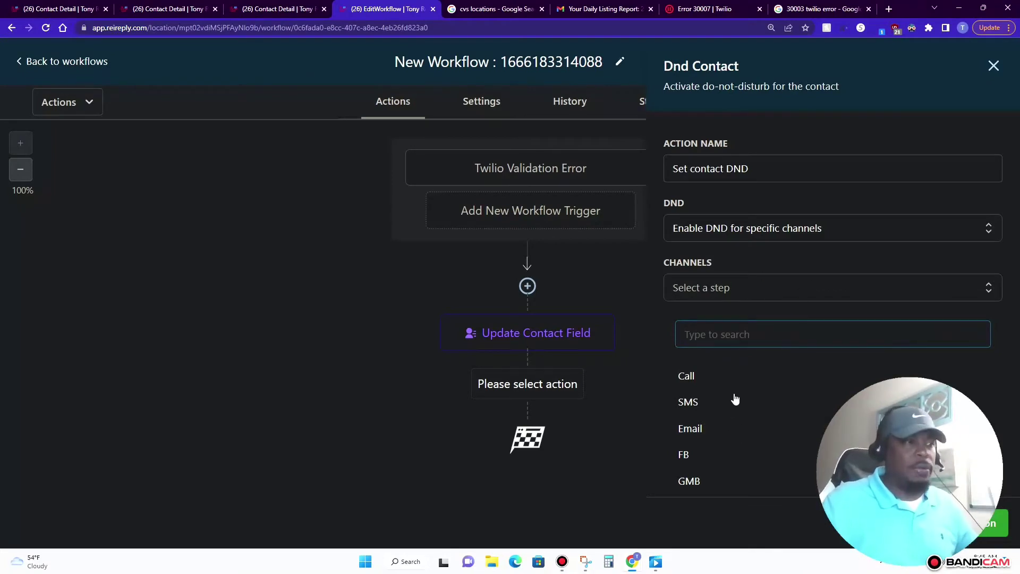
pyautogui.click(694, 406)
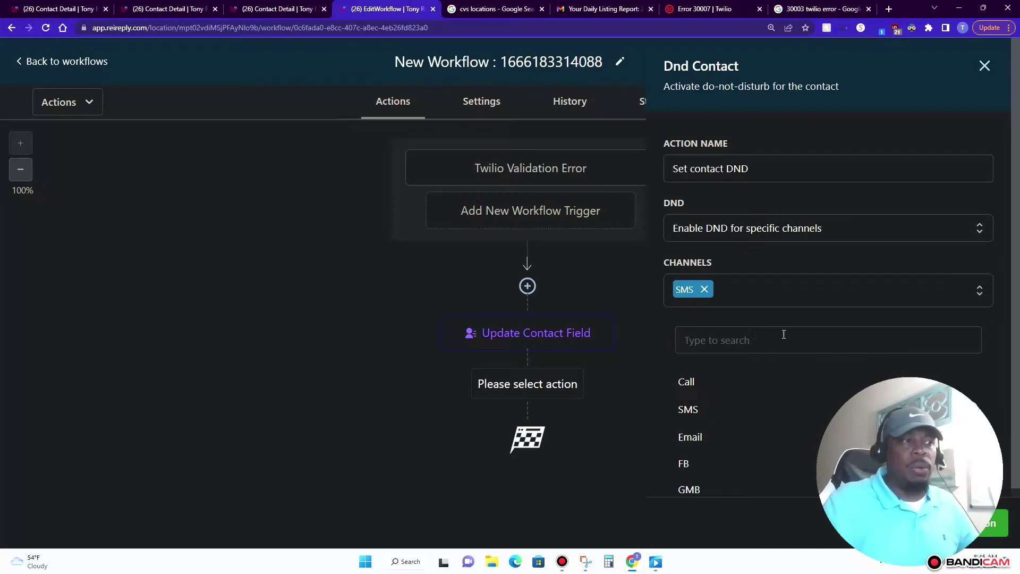
pyautogui.click(964, 315)
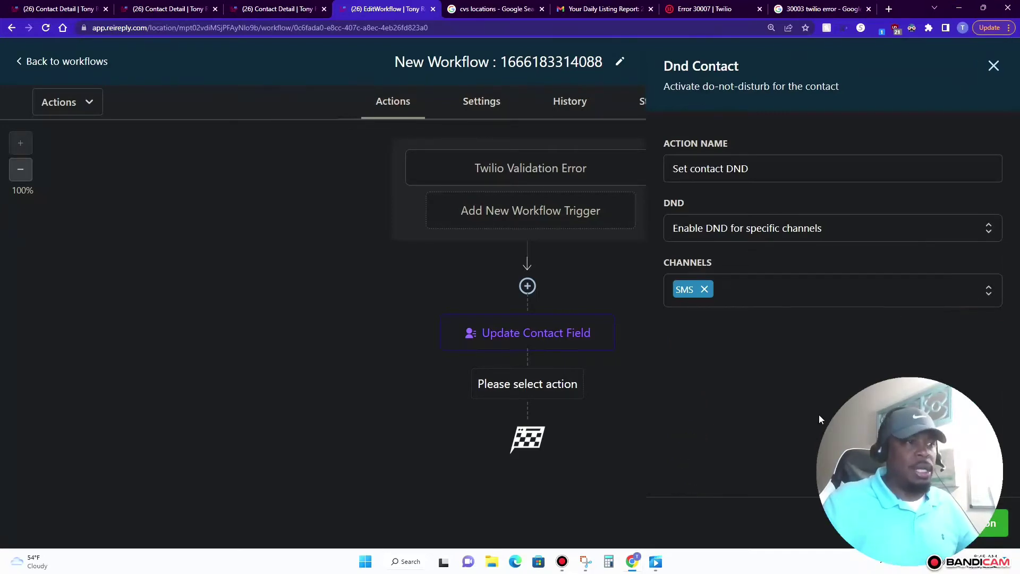
pyautogui.click(979, 527)
pyautogui.moveTo(549, 435)
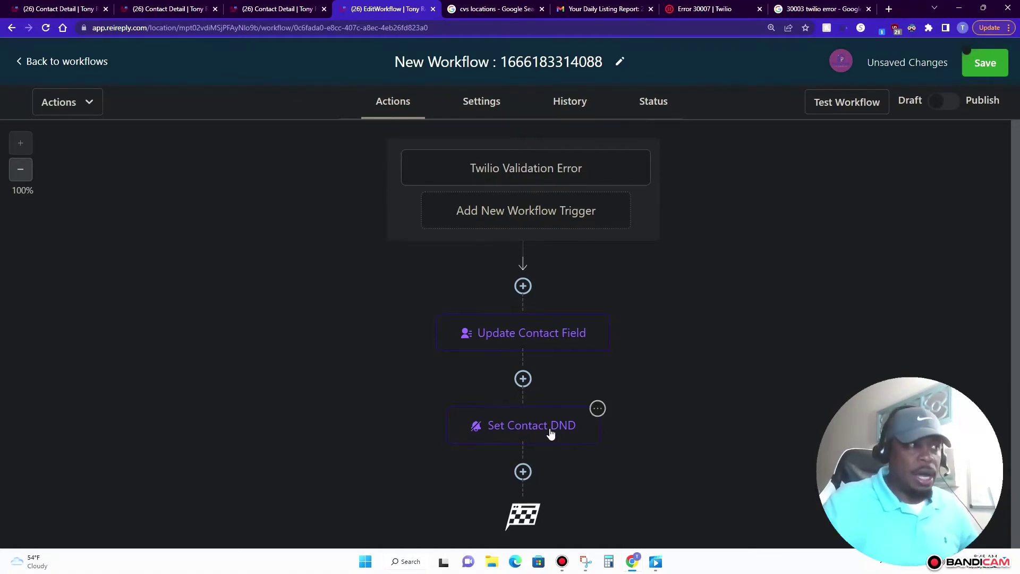
pyautogui.scroll(-1, 622, 371)
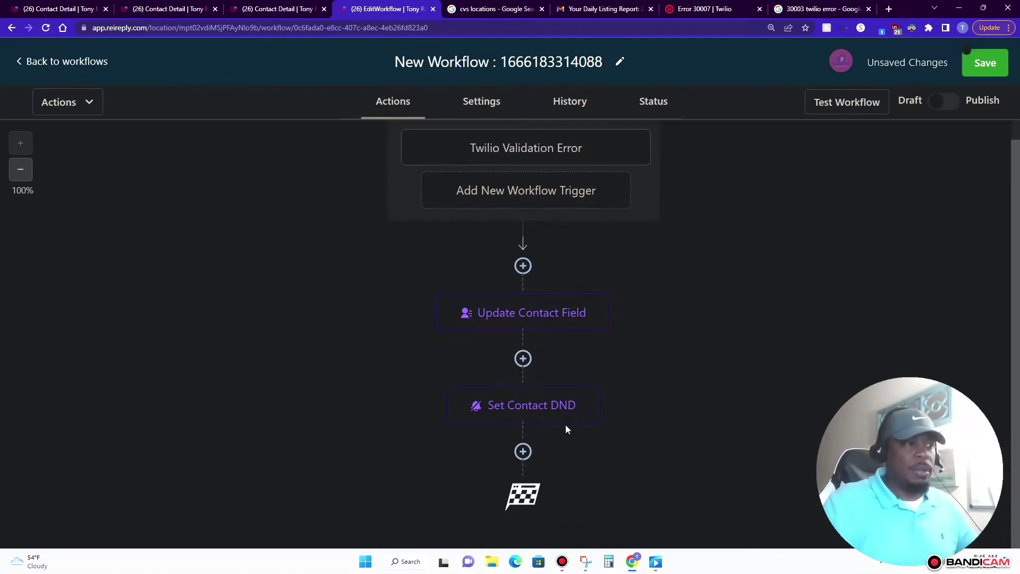
pyautogui.click(984, 64)
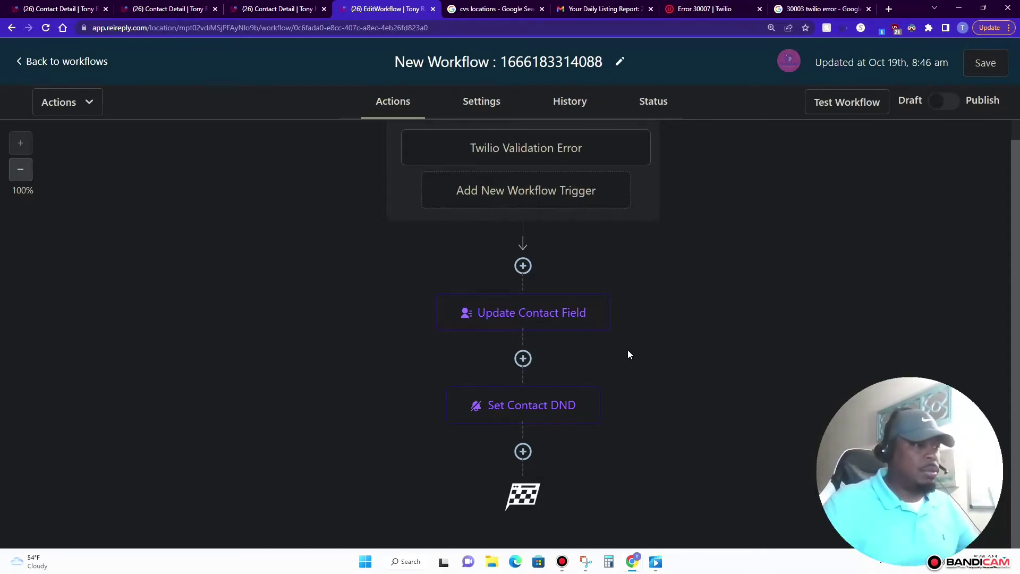
# Step: Search the actions for "note" and add Add To Notes after the Set Contact DND action
pyautogui.click(523, 451)
pyautogui.click(752, 132)
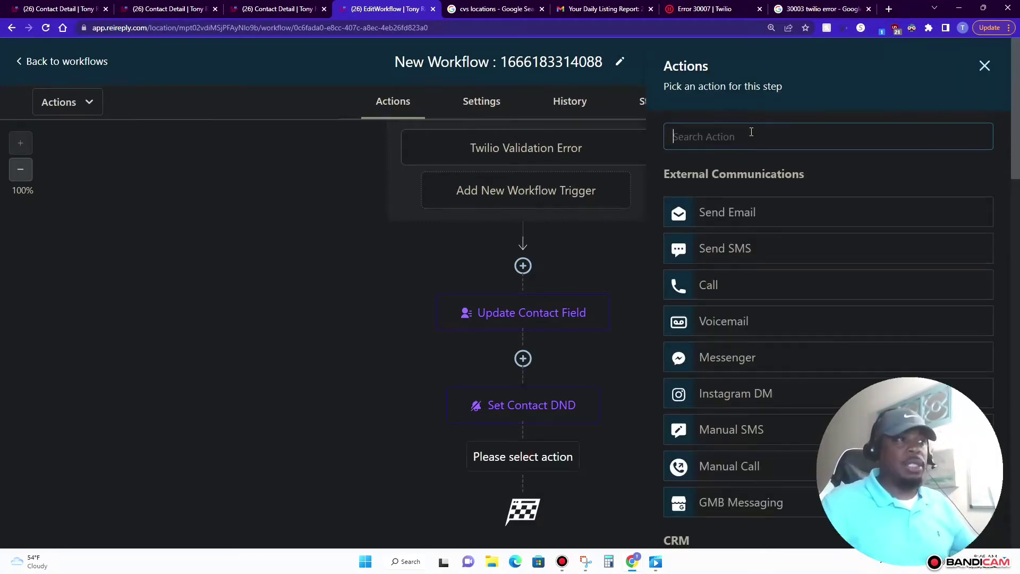
pyautogui.write('note')
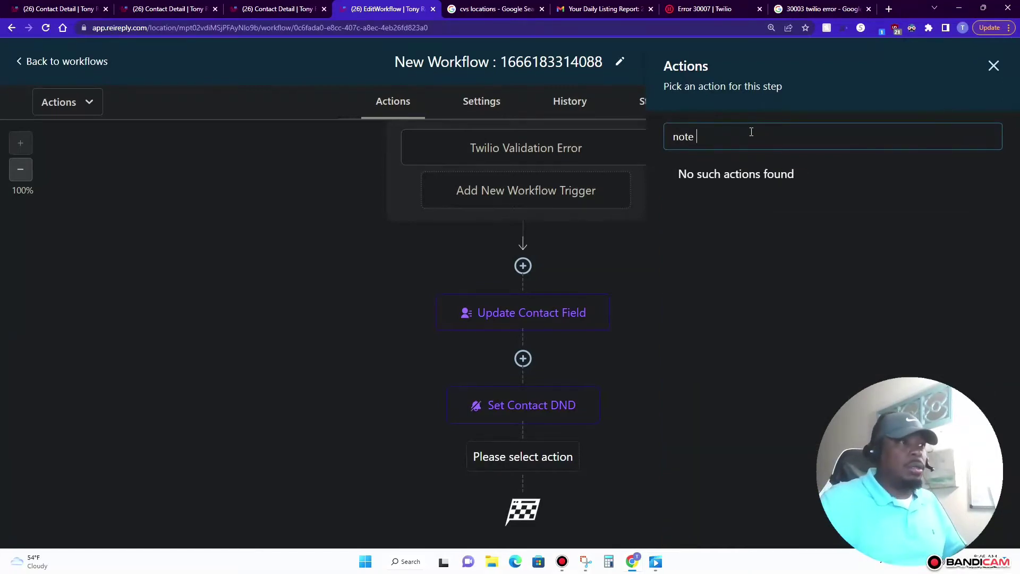
pyautogui.press('BackSpace')
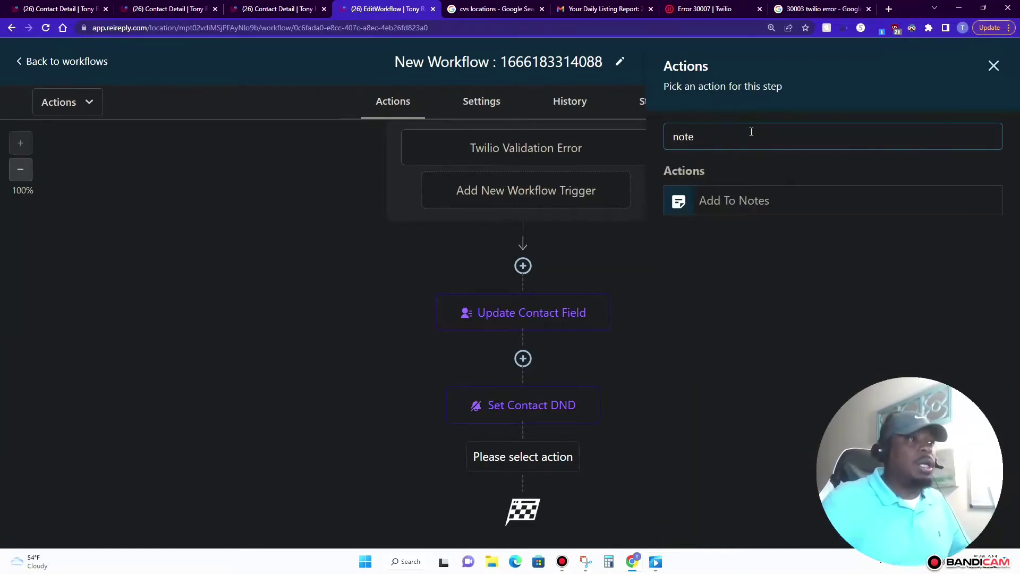
pyautogui.click(743, 207)
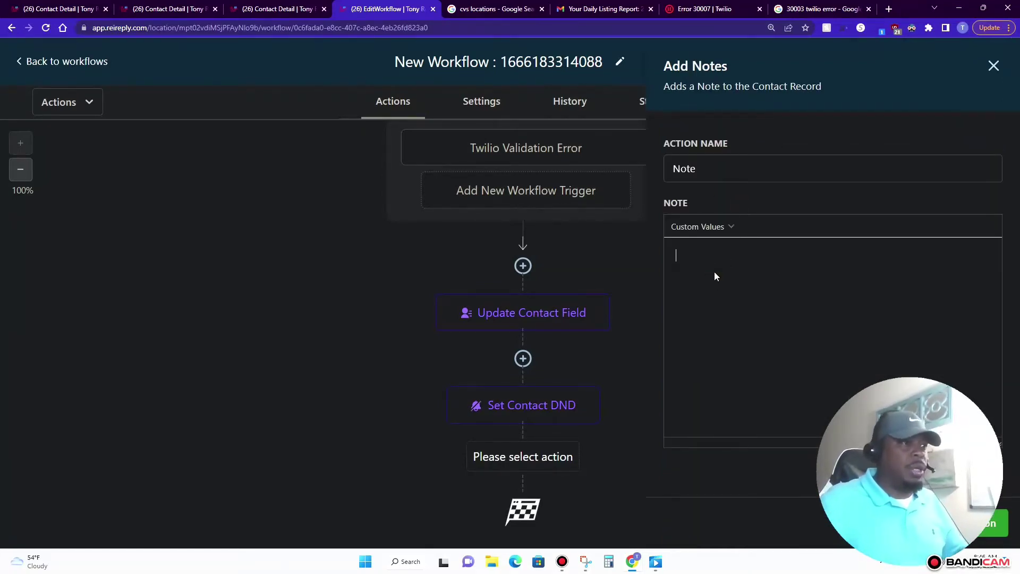
# Step: Write the note as the contact's Phone custom value followed by "Failed to Text", and save the action and the workflow
pyautogui.click(697, 226)
pyautogui.moveTo(717, 248)
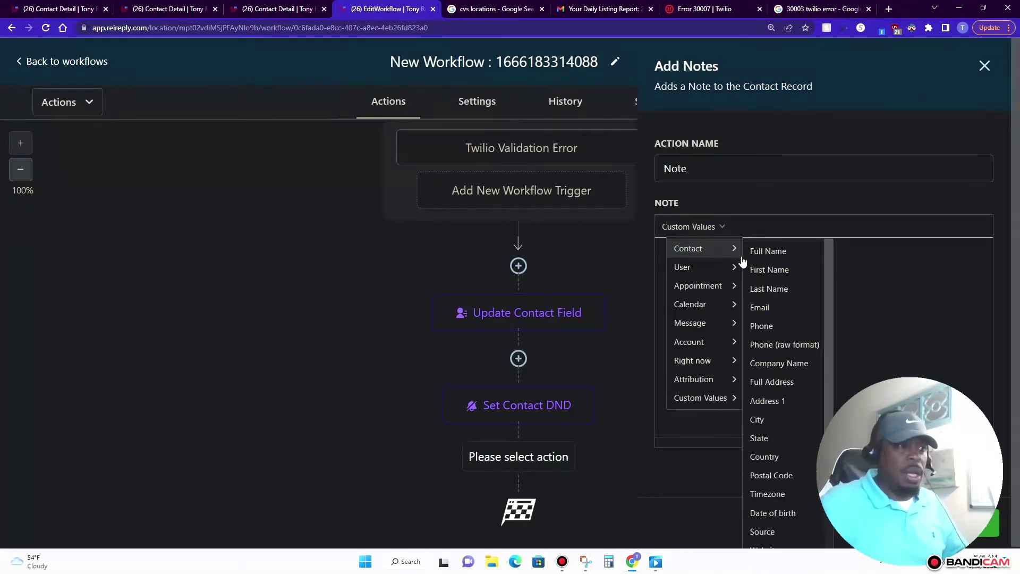
pyautogui.click(777, 326)
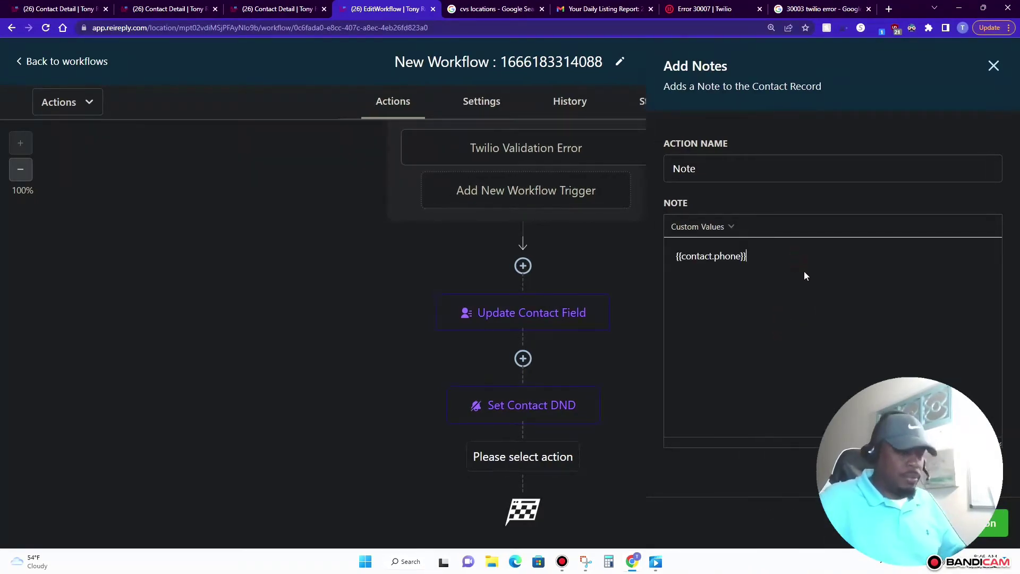
pyautogui.write('Failed to Text')
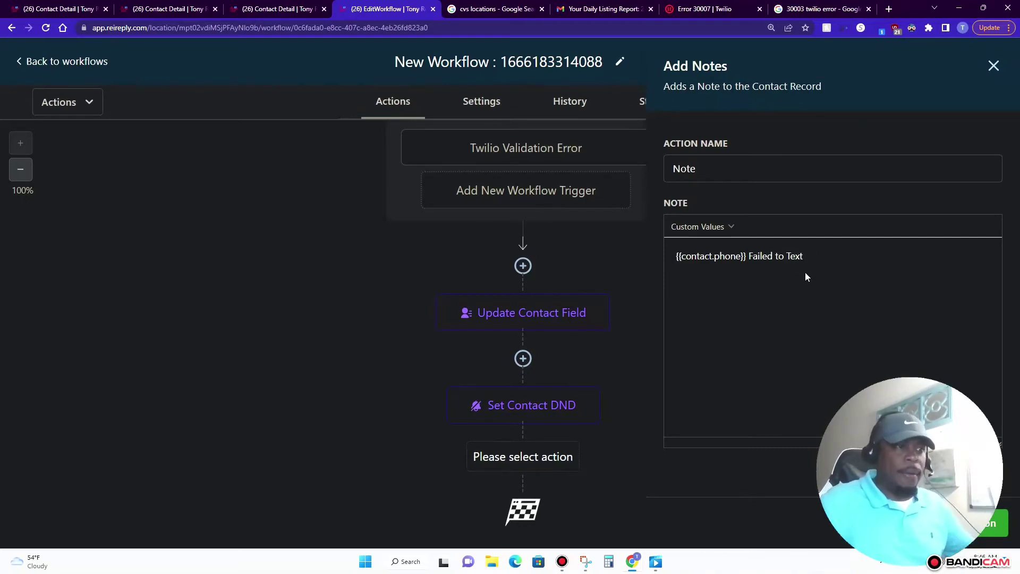
pyautogui.click(1002, 536)
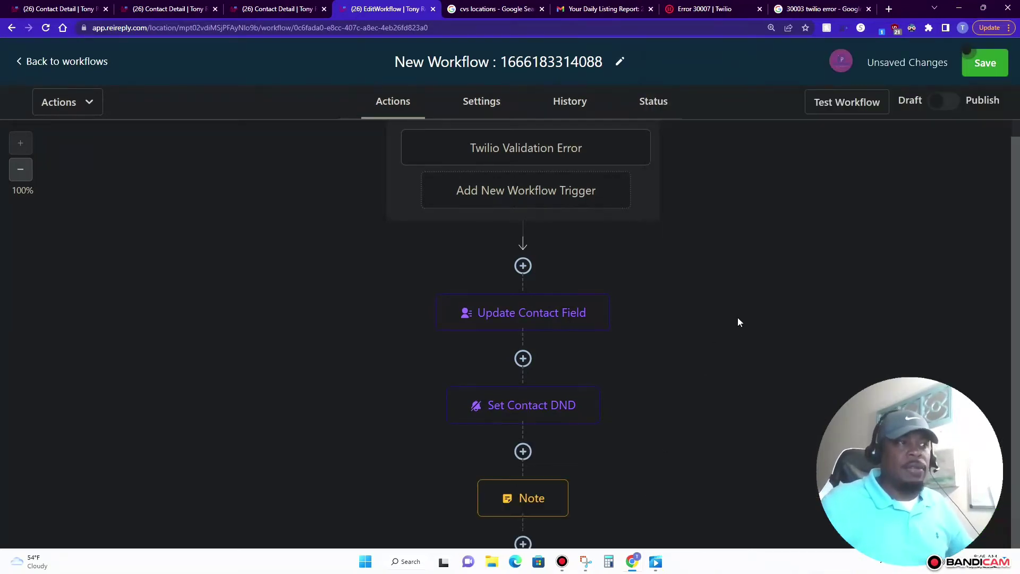
pyautogui.scroll(-2, 577, 378)
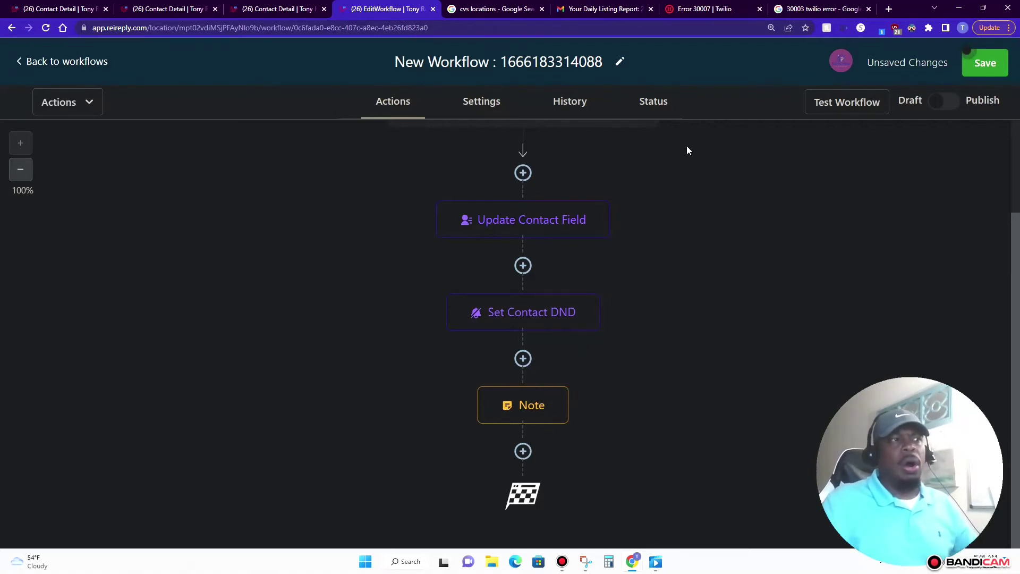
pyautogui.click(988, 66)
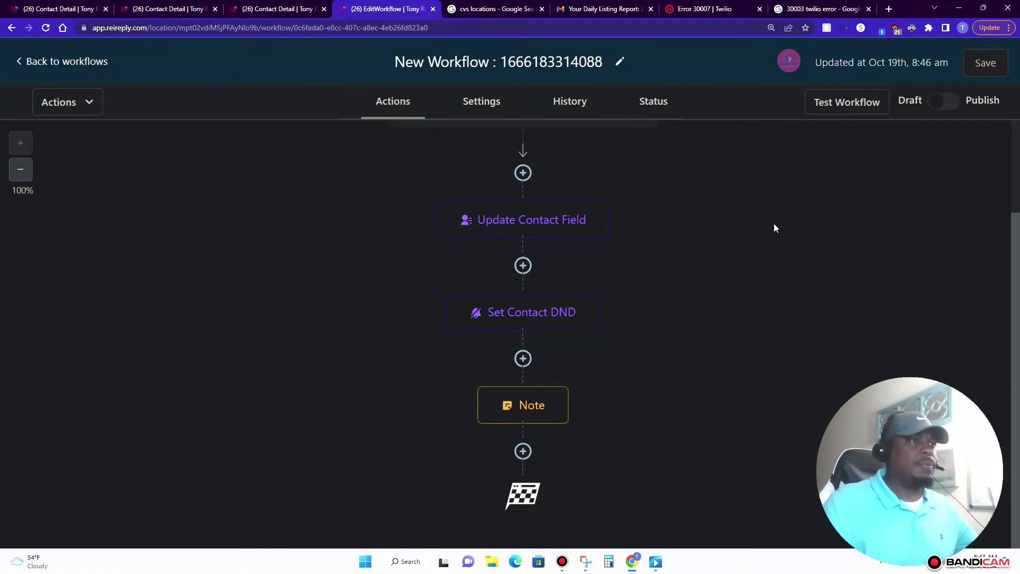
# Step: Leave the workflow editor and return to the list of workflows
pyautogui.click(549, 71)
pyautogui.click(667, 226)
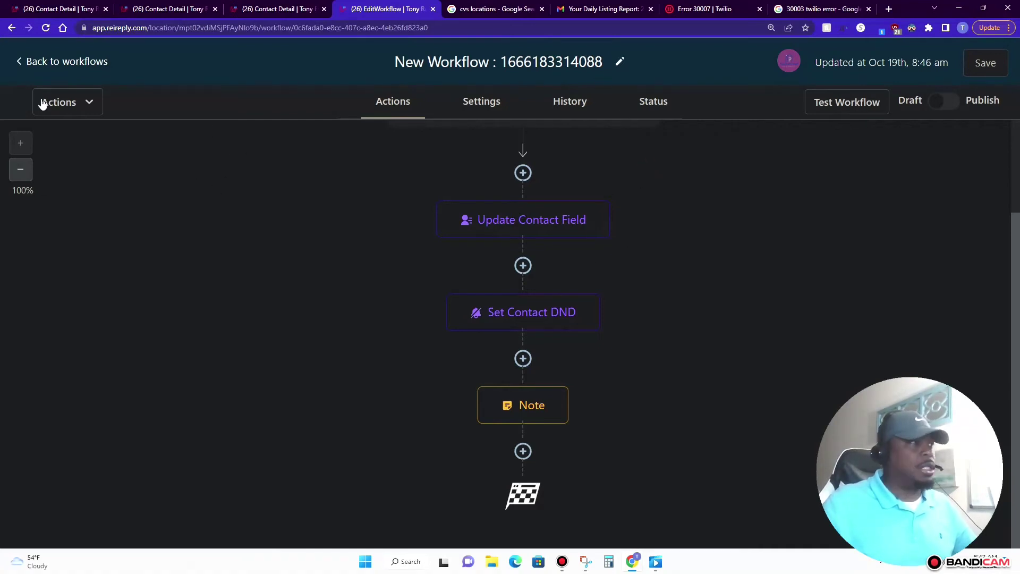
pyautogui.click(72, 63)
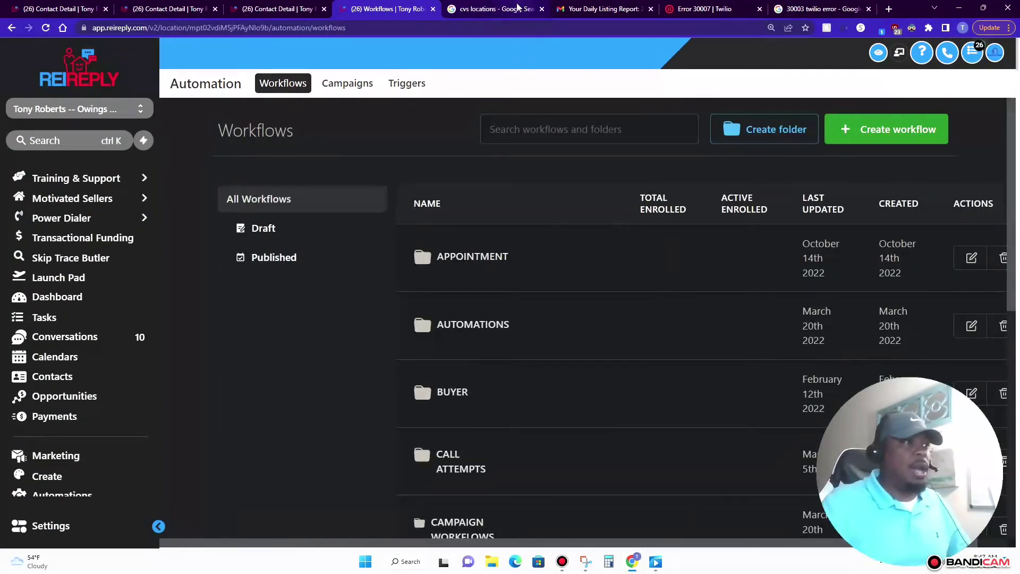
# Step: Switch to the Google search for CVS locations and copy the phone number of the first CVS store
pyautogui.click(520, 8)
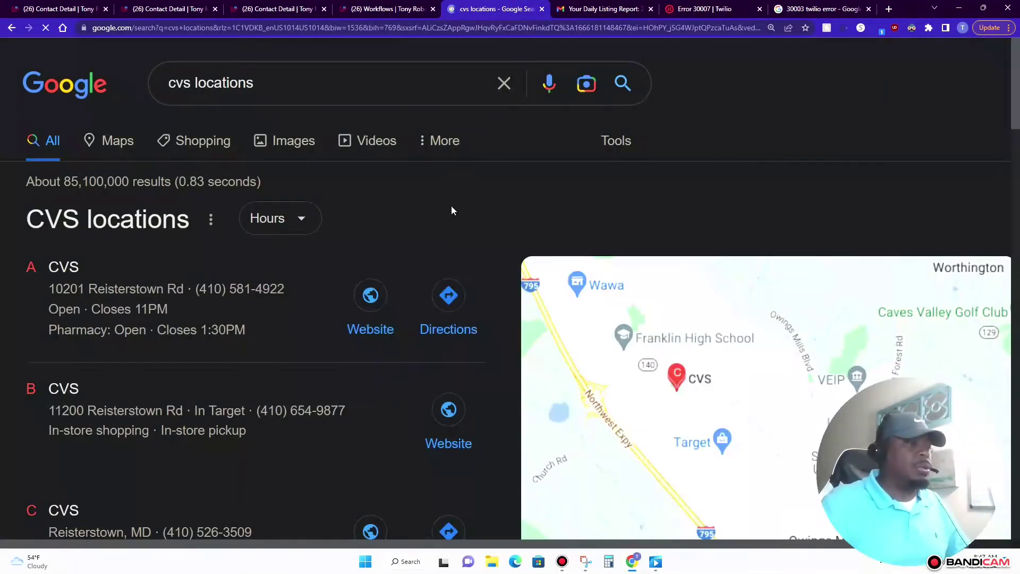
pyautogui.scroll(-5, 314, 268)
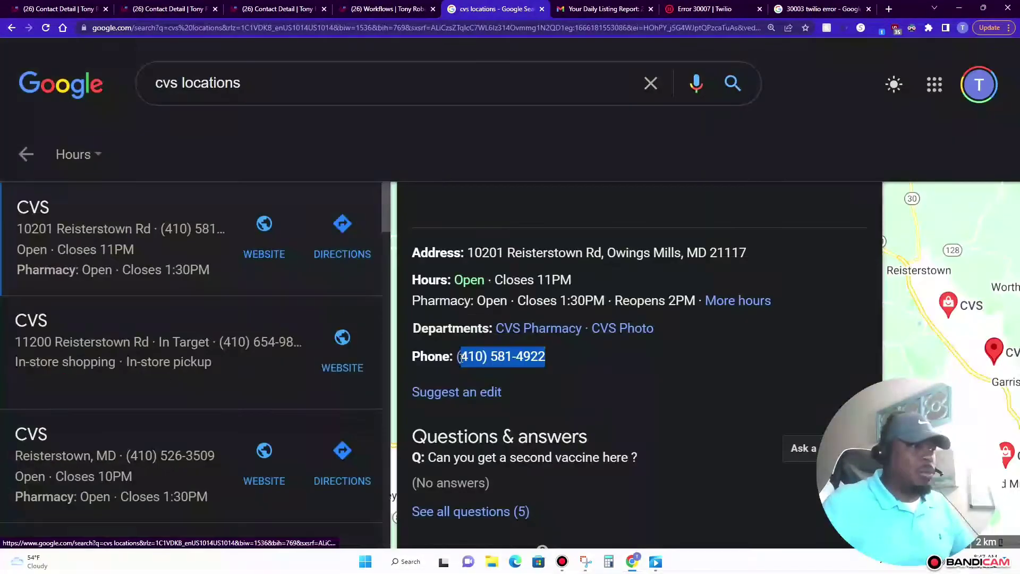
pyautogui.rightClick(462, 361)
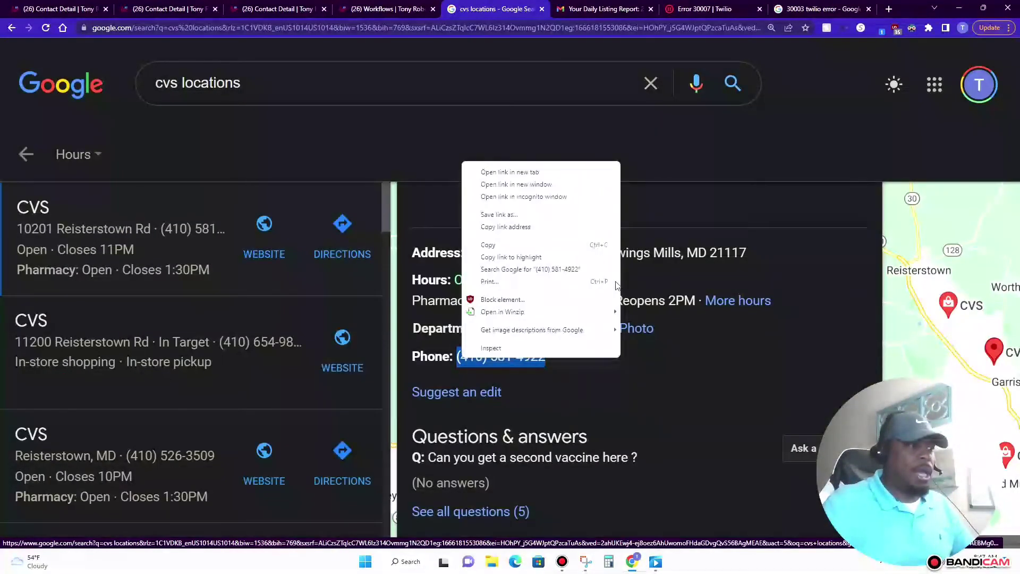
pyautogui.click(503, 245)
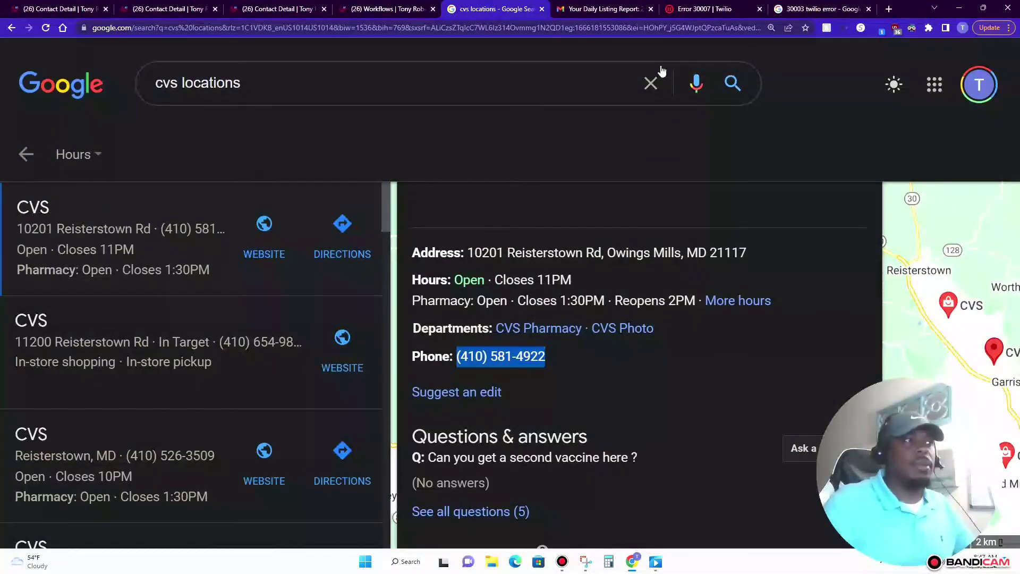
# Step: Switch back to the REI Reply contact page and open the Smart Lists view of all contacts
pyautogui.click(610, 16)
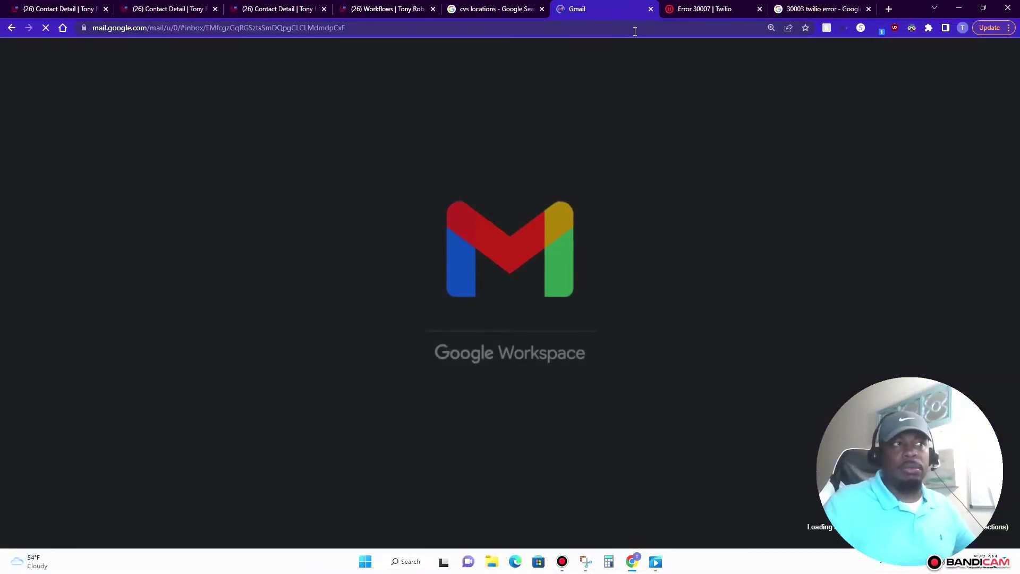
pyautogui.click(293, 13)
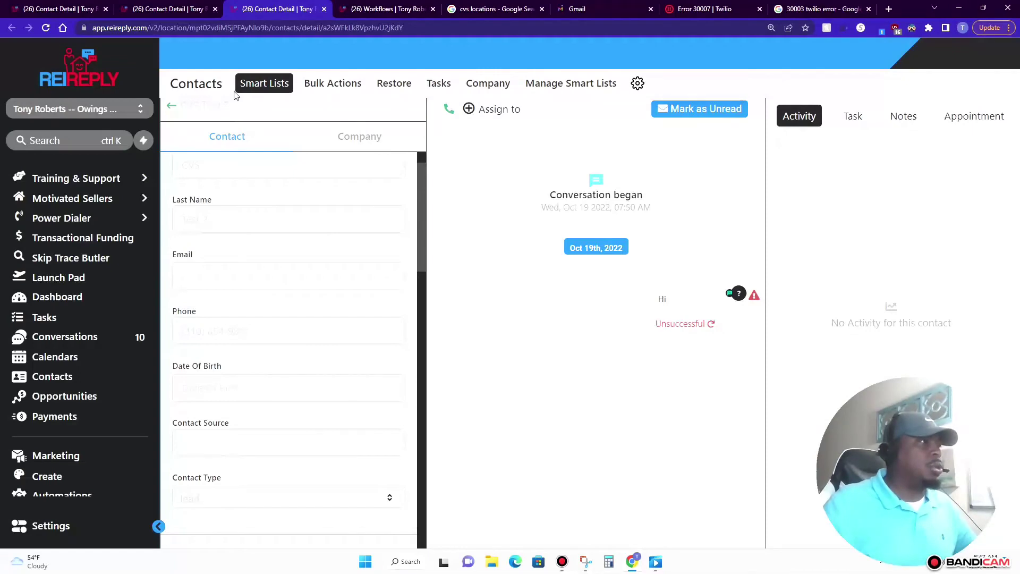
pyautogui.click(257, 94)
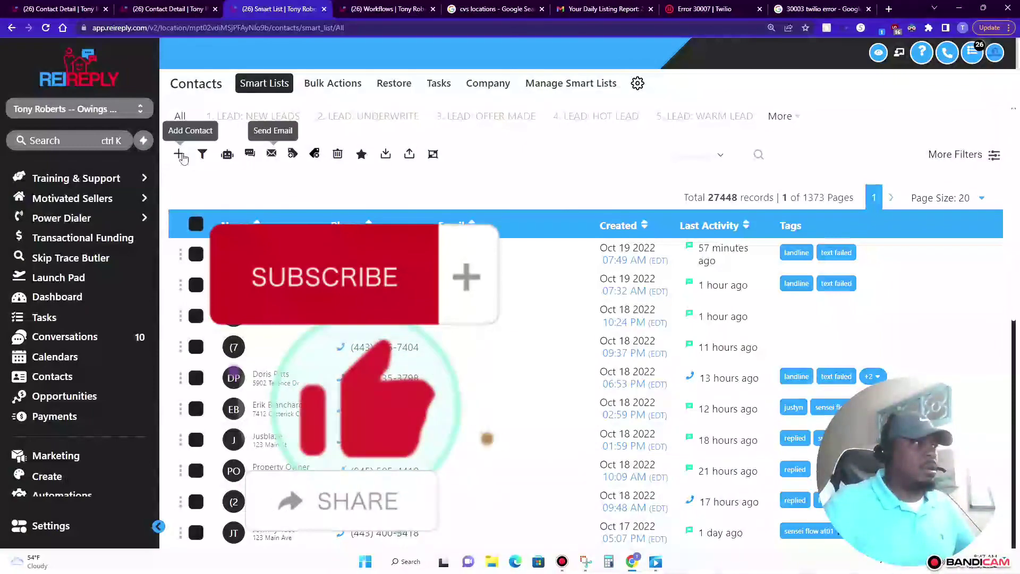
# Step: Create a new contact with the first name CVS Test 3.0 and the copied store phone number, and save it
pyautogui.click(180, 154)
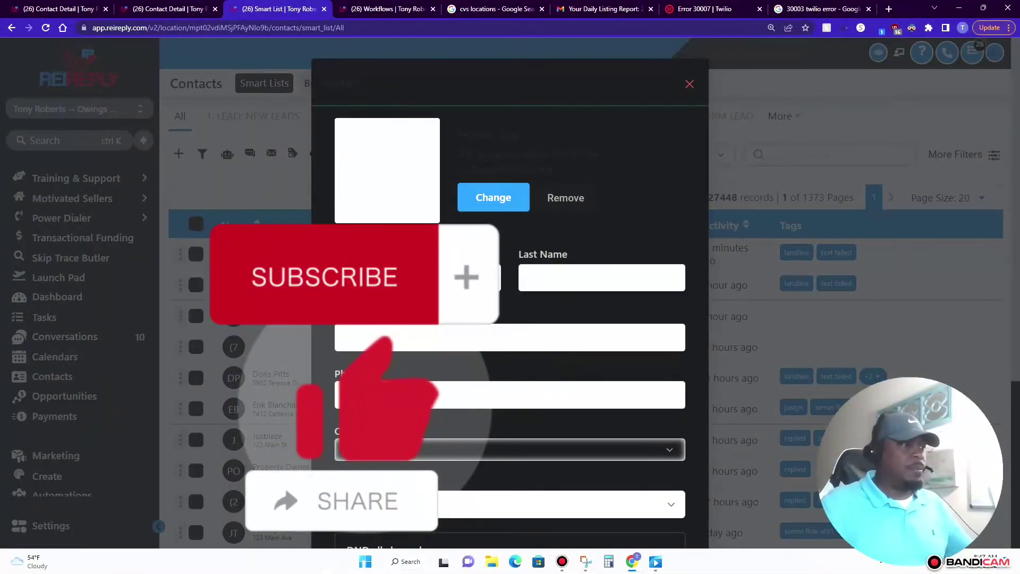
pyautogui.click(413, 278)
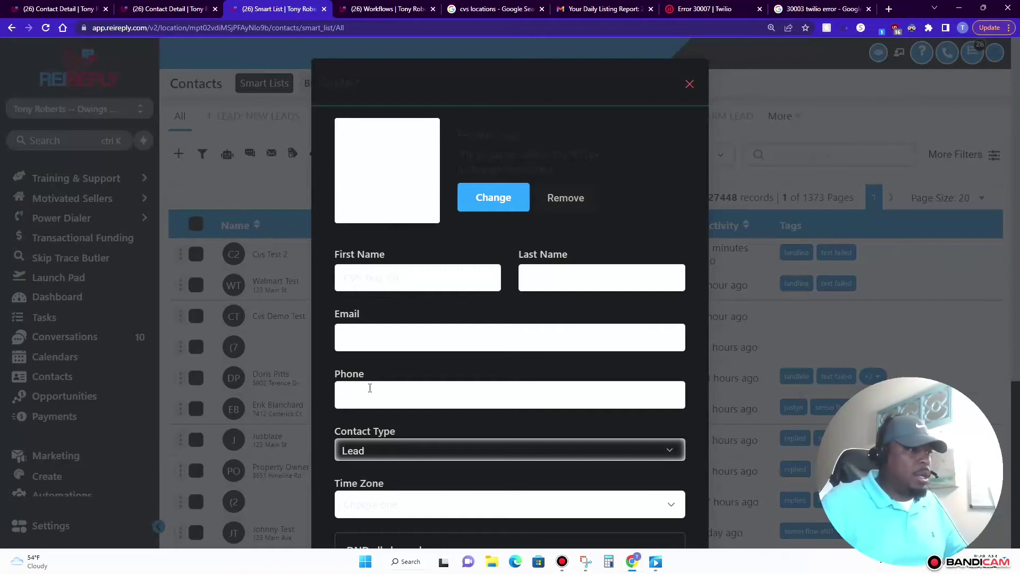
pyautogui.scroll(-5, 549, 382)
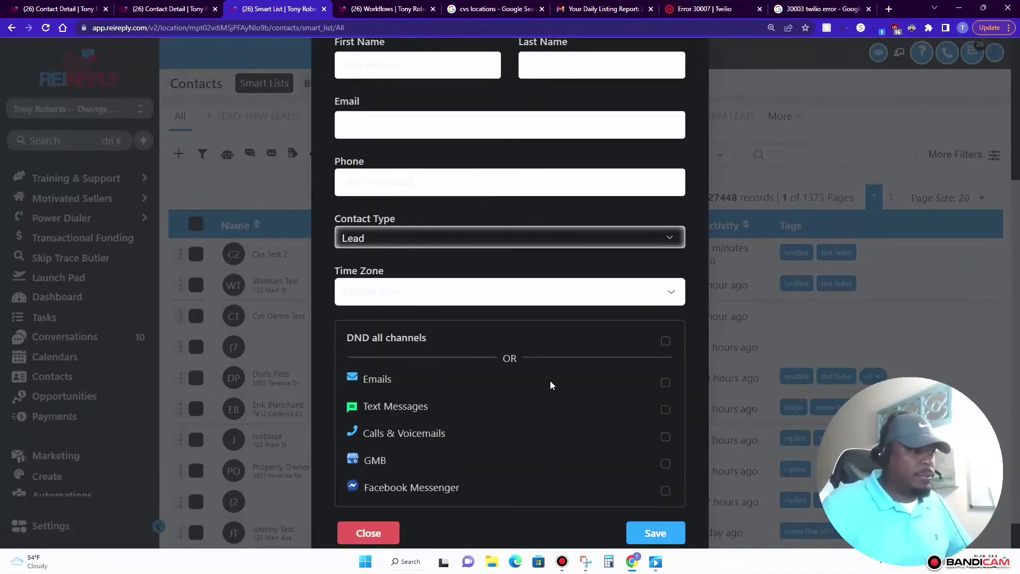
pyautogui.click(649, 503)
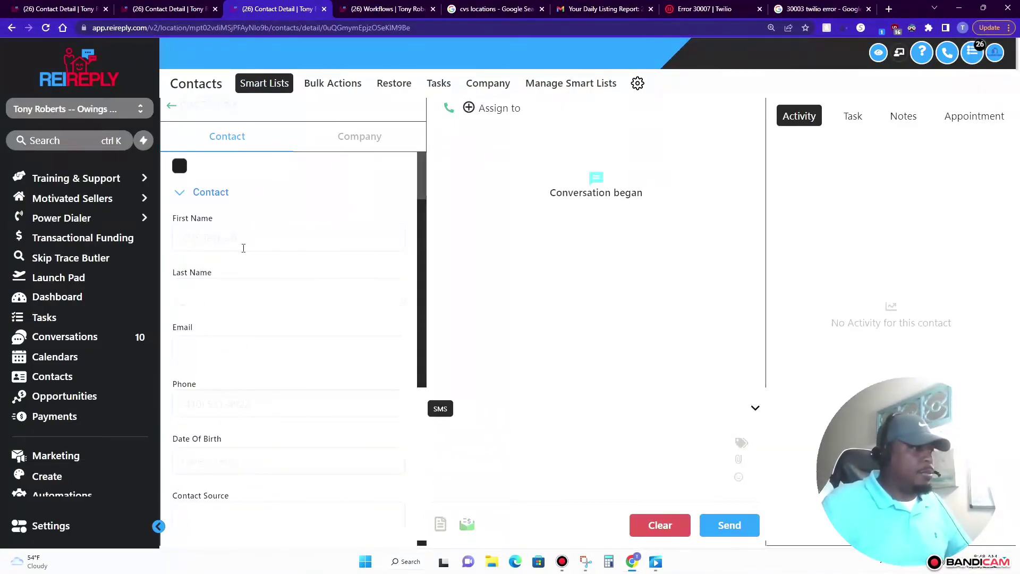
# Step: Look over the new contact's Phone Type and DND settings, and add the contact to the Demo workflow
pyautogui.scroll(-3, 236, 320)
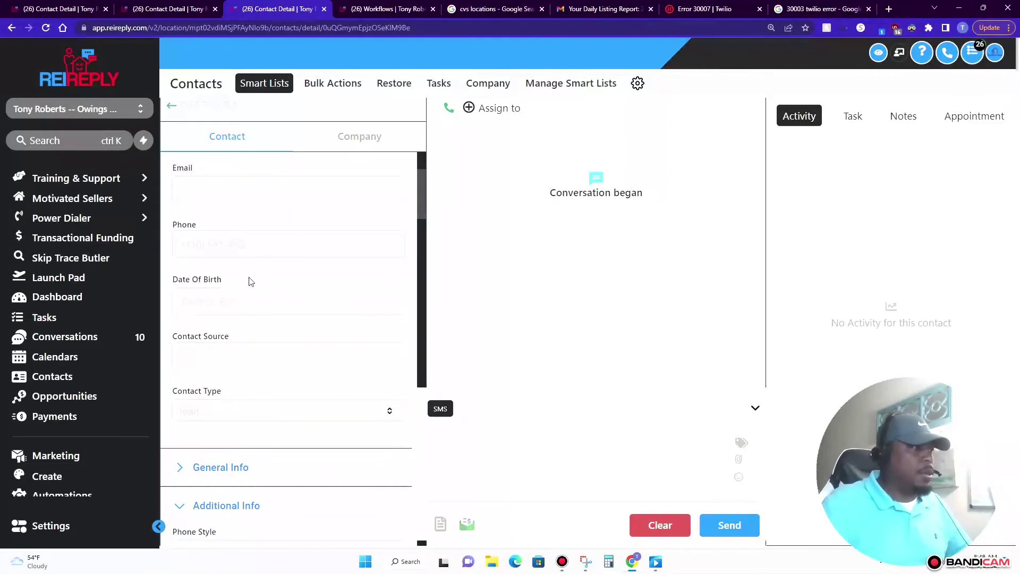
pyautogui.scroll(-7, 253, 300)
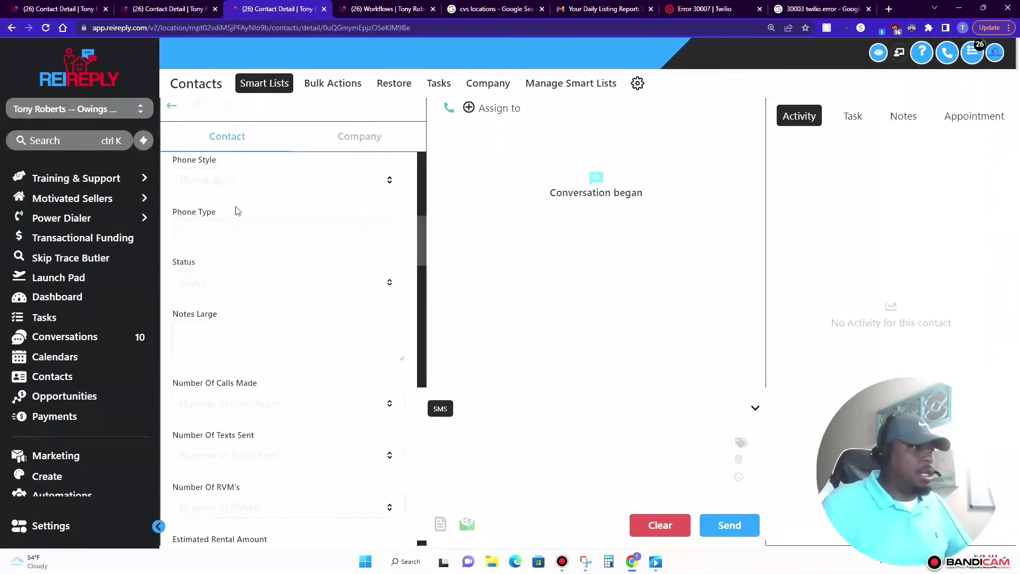
pyautogui.scroll(1, 234, 210)
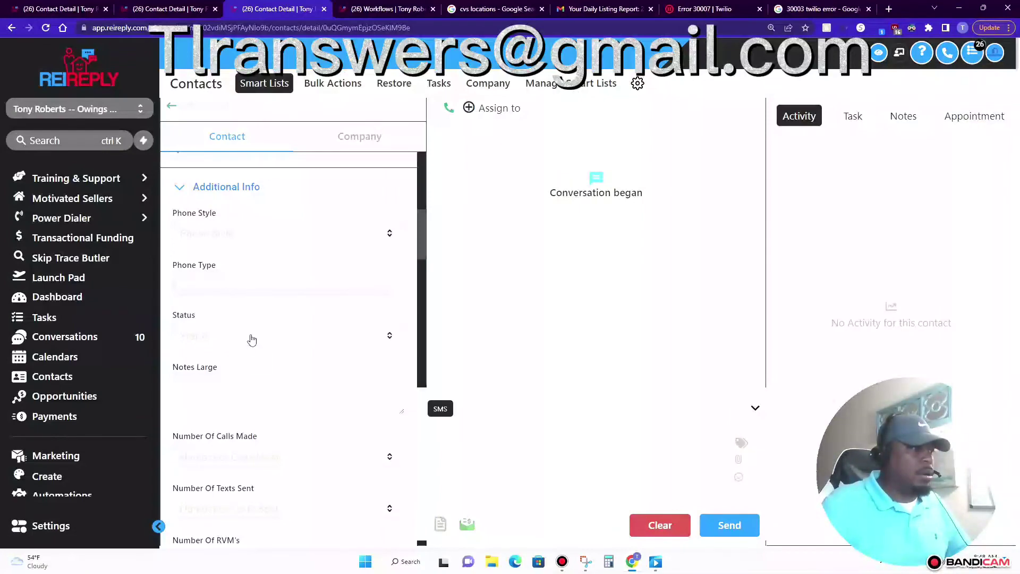
pyautogui.scroll(-15, 327, 382)
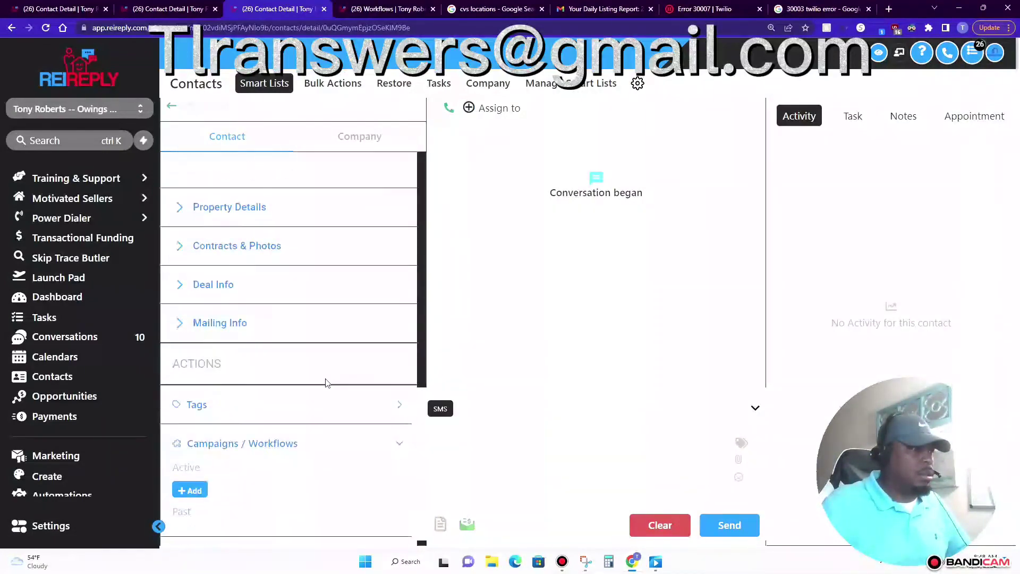
pyautogui.scroll(-3, 370, 433)
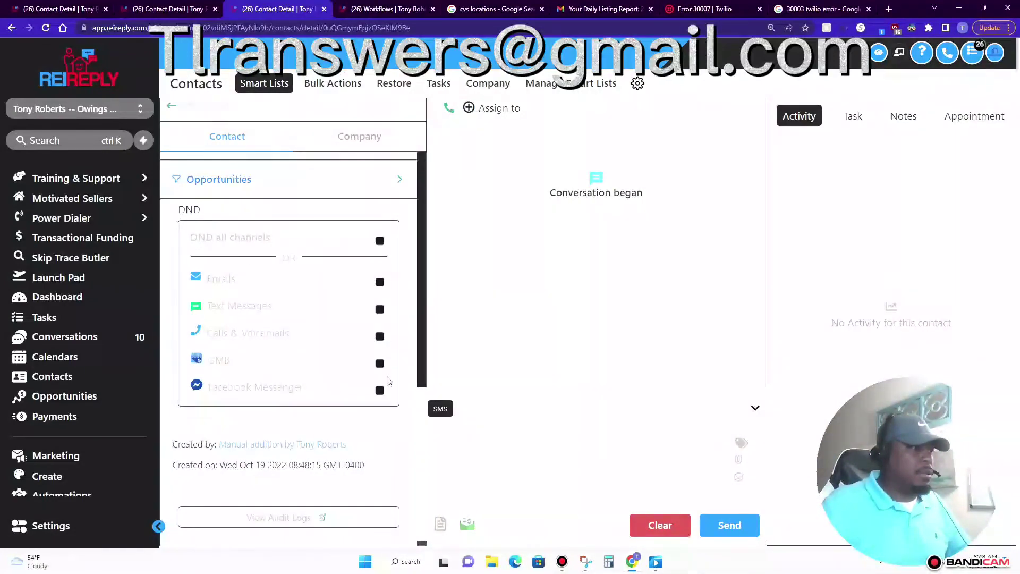
pyautogui.scroll(3, 355, 300)
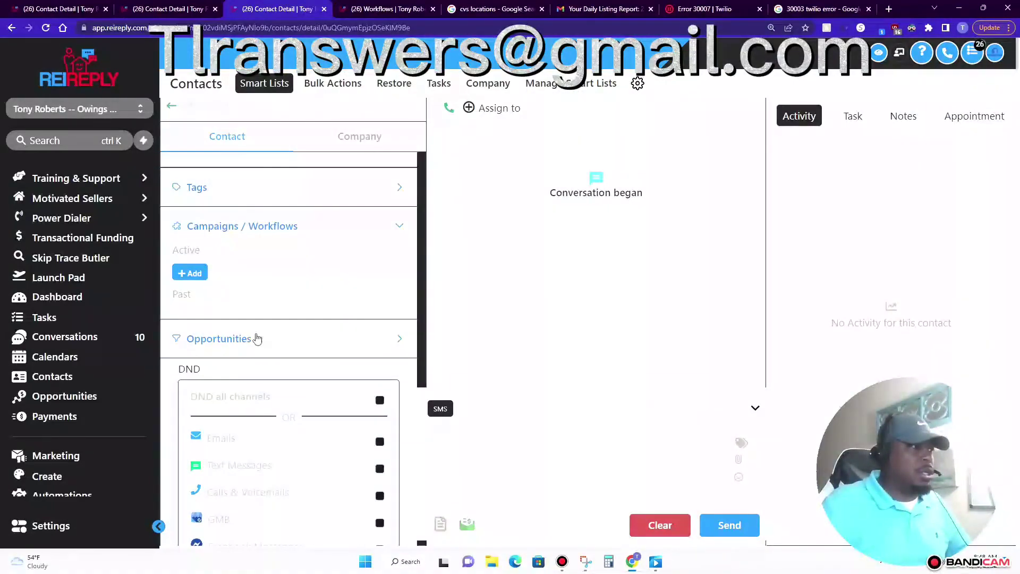
pyautogui.scroll(1, 257, 339)
pyautogui.click(193, 328)
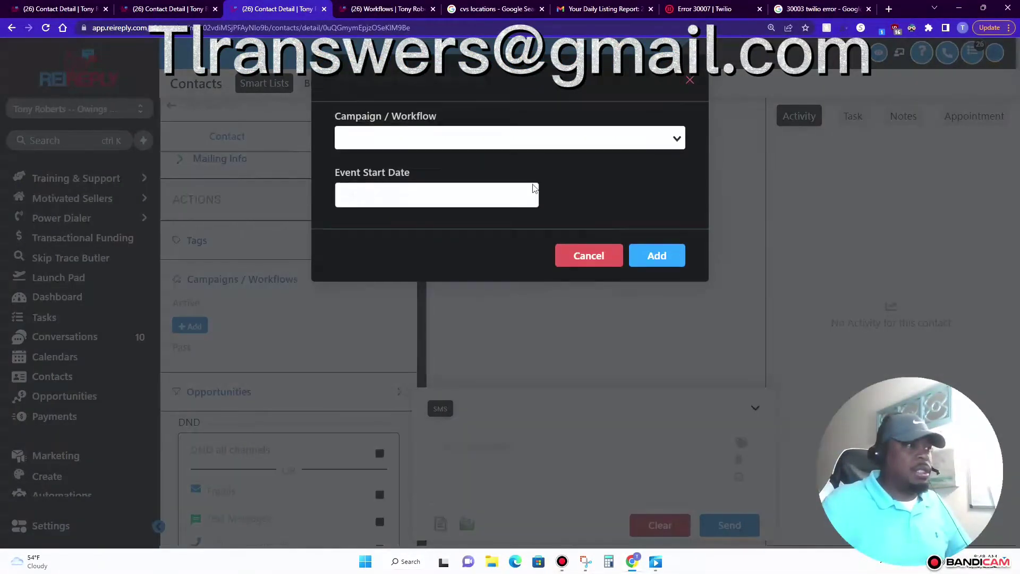
pyautogui.click(508, 143)
pyautogui.write('Demo')
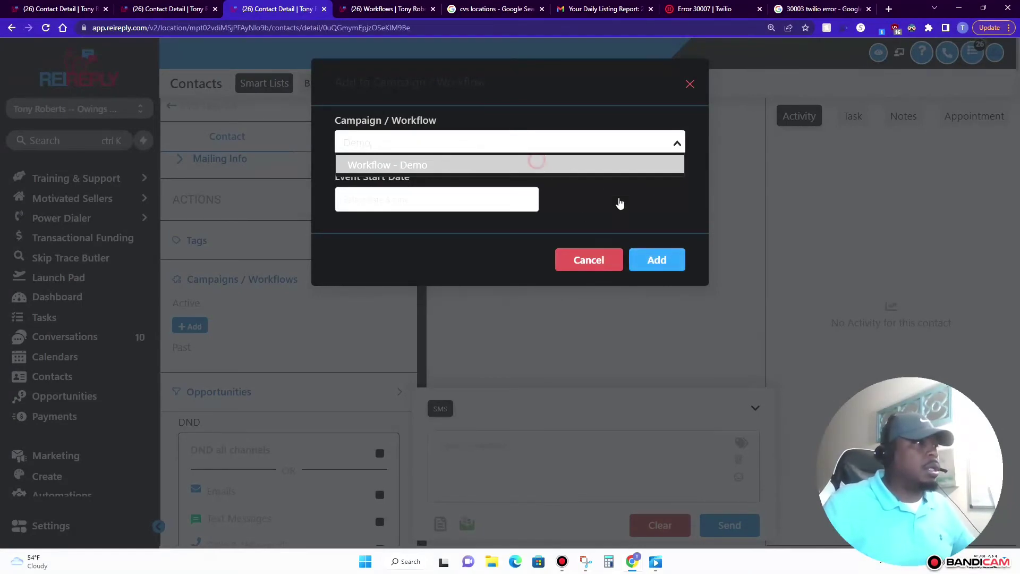
pyautogui.click(662, 263)
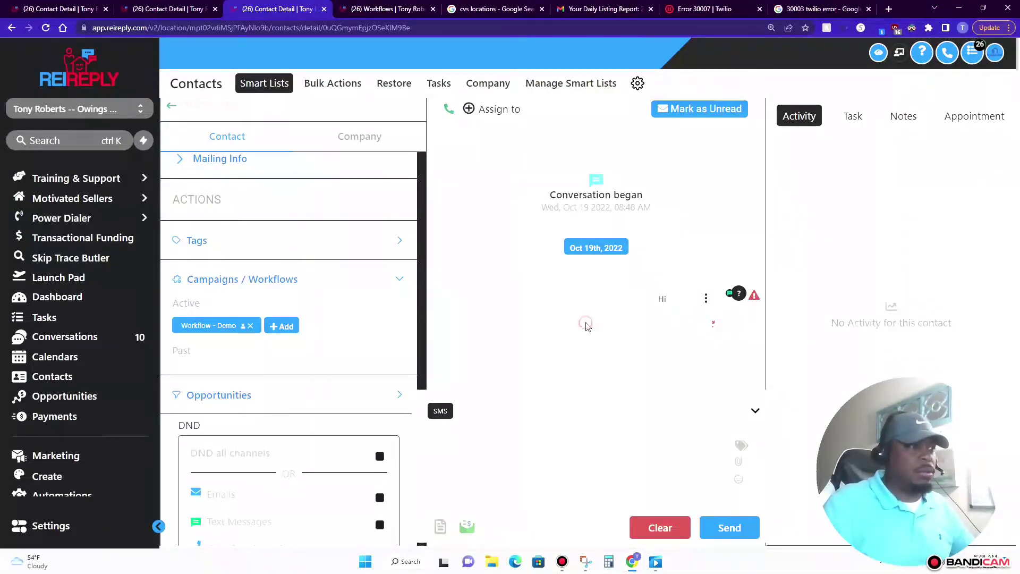
# Step: Open the details of the unsuccessful "Hi" message, highlight its source, provider and status, and close them
pyautogui.click(586, 323)
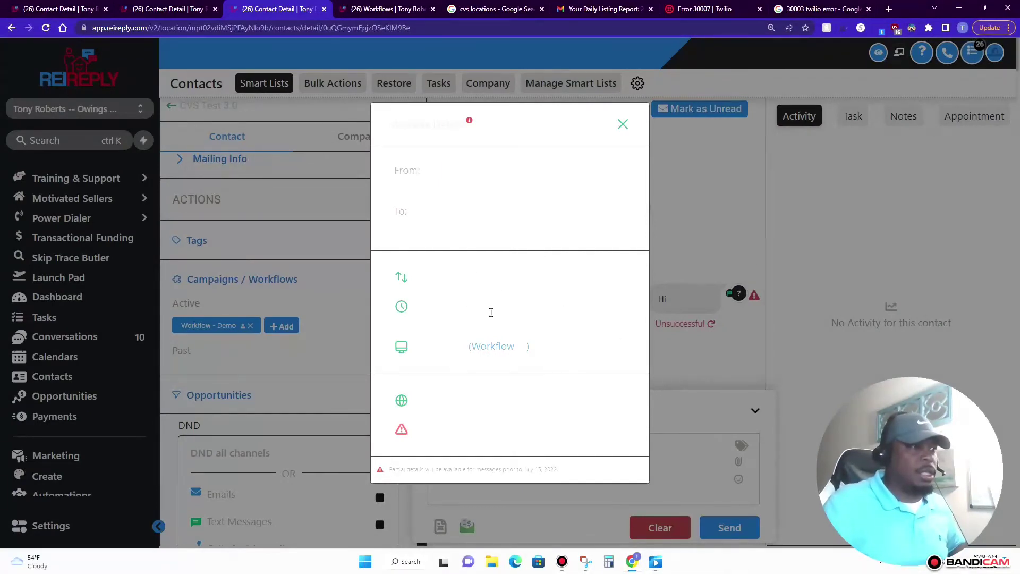
pyautogui.moveTo(416, 275); pyautogui.dragTo(544, 361)
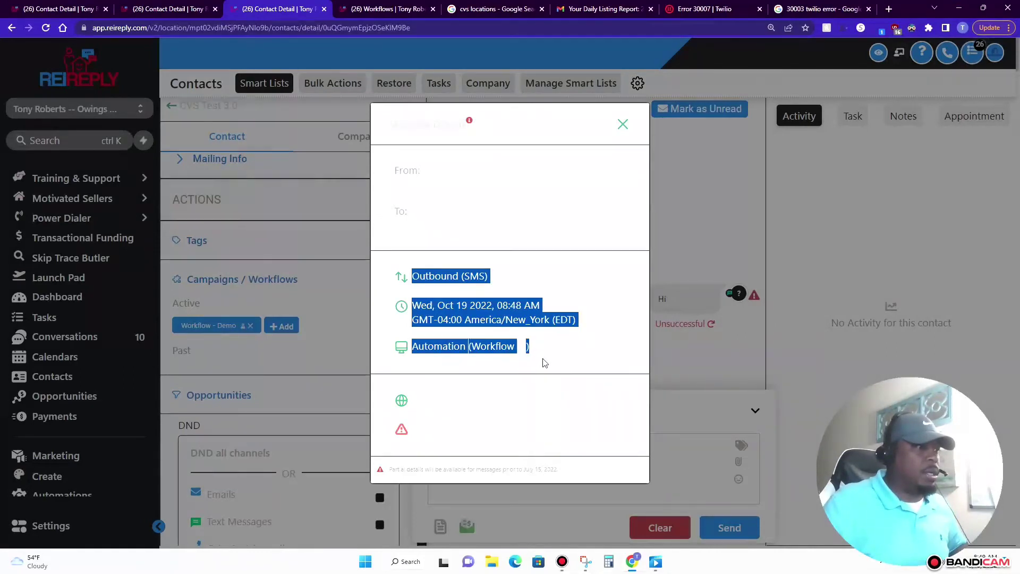
pyautogui.moveTo(411, 404); pyautogui.dragTo(453, 446)
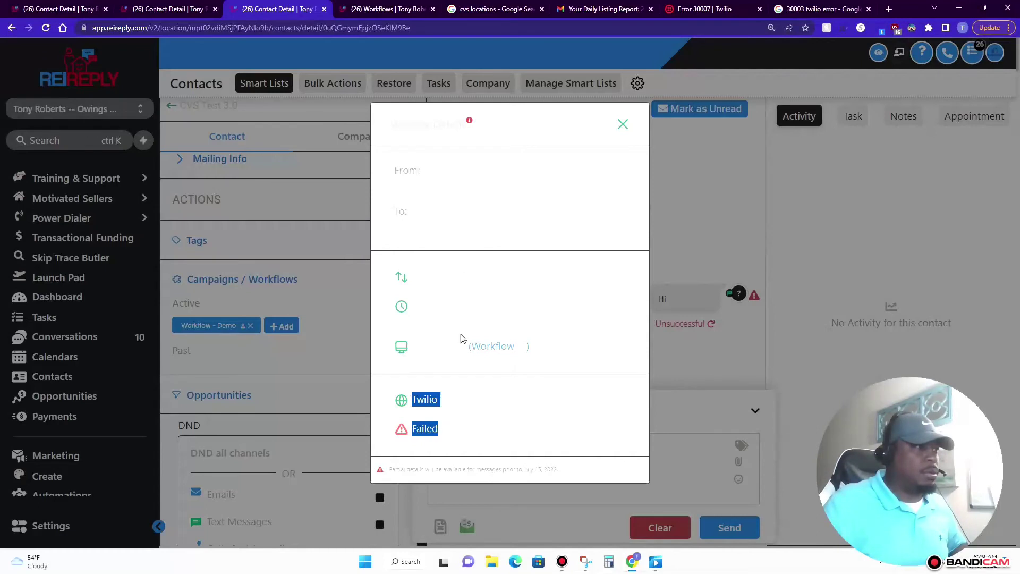
pyautogui.click(623, 127)
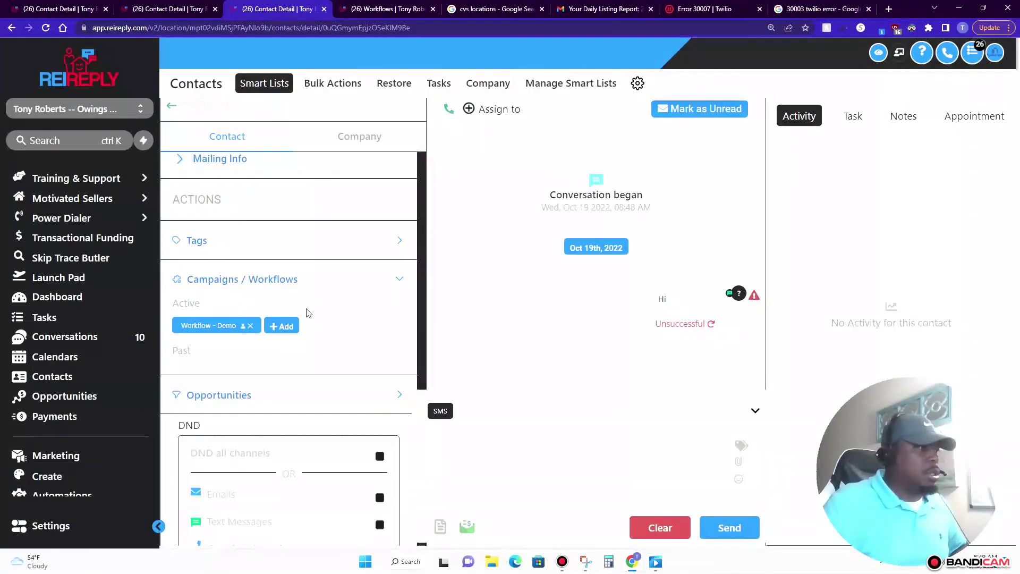
# Step: Expand the contact's tags, reload the page, and check its Phone Type, workflow history and text message DND setting
pyautogui.scroll(1, 229, 261)
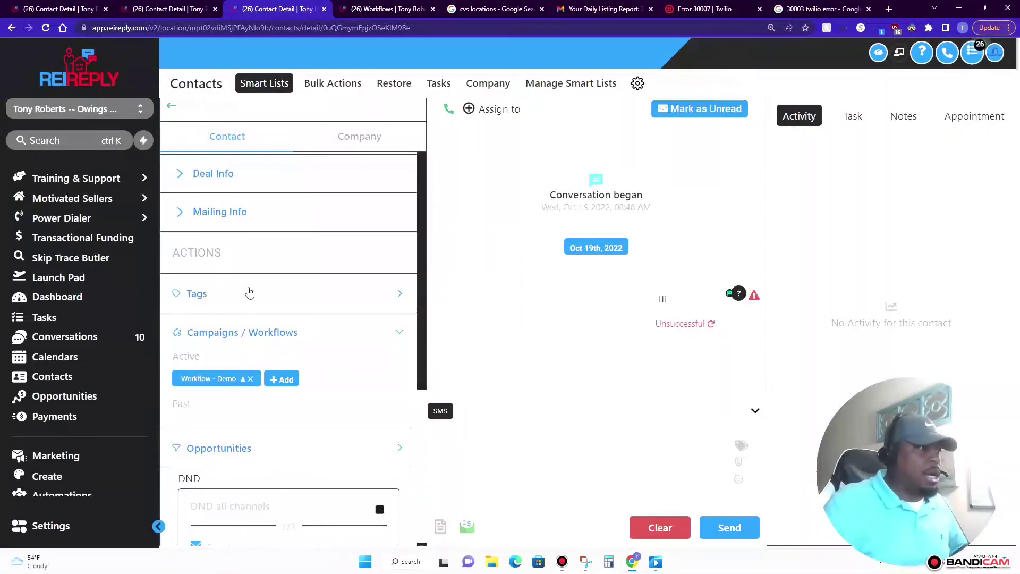
pyautogui.click(197, 294)
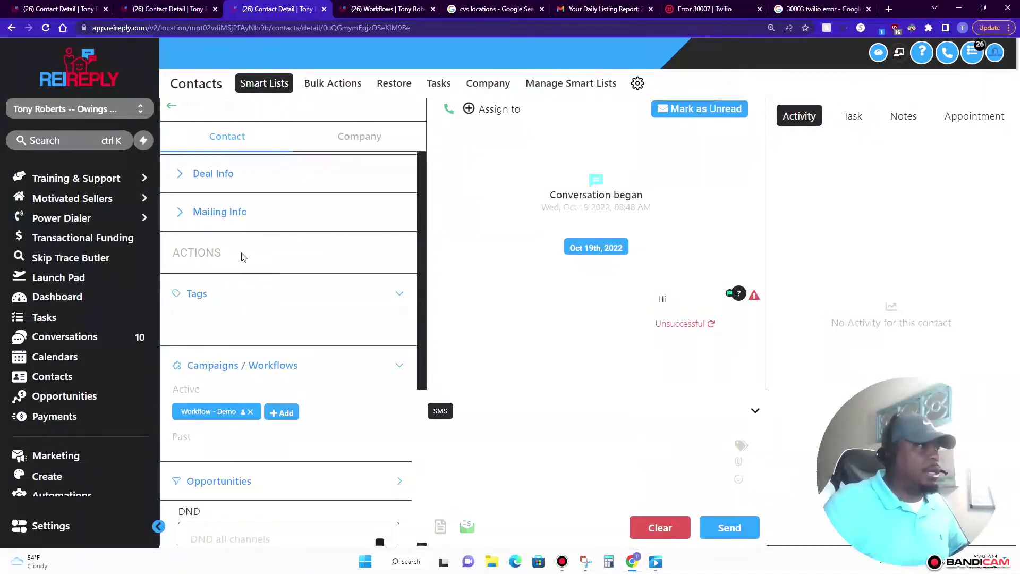
pyautogui.click(46, 27)
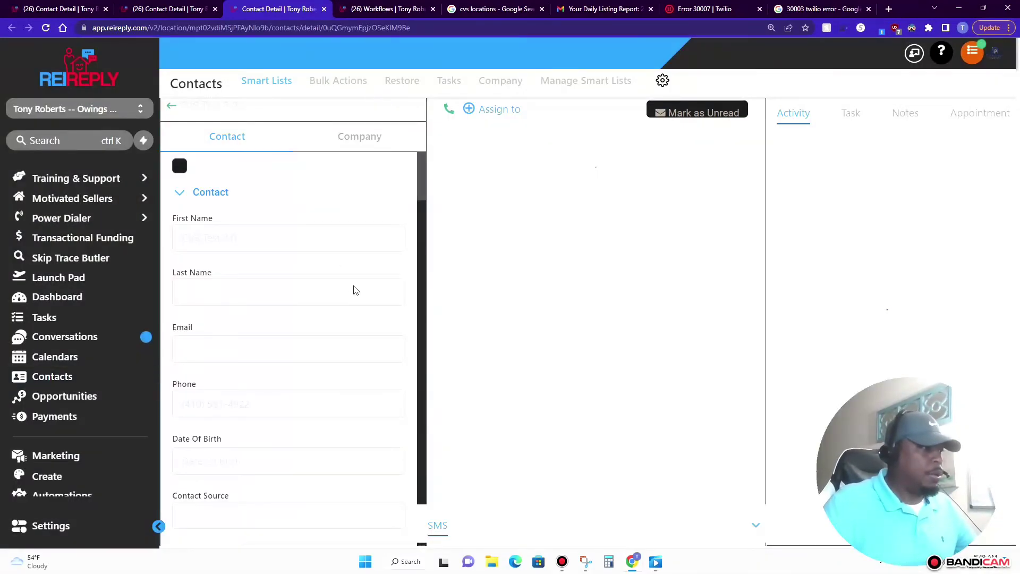
pyautogui.scroll(-1, 318, 318)
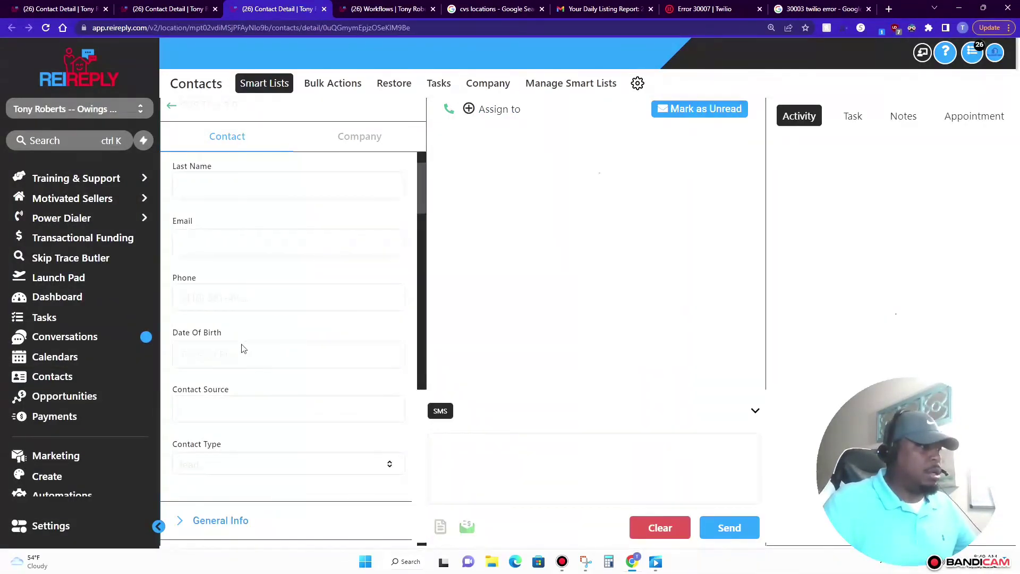
pyautogui.scroll(-4, 264, 319)
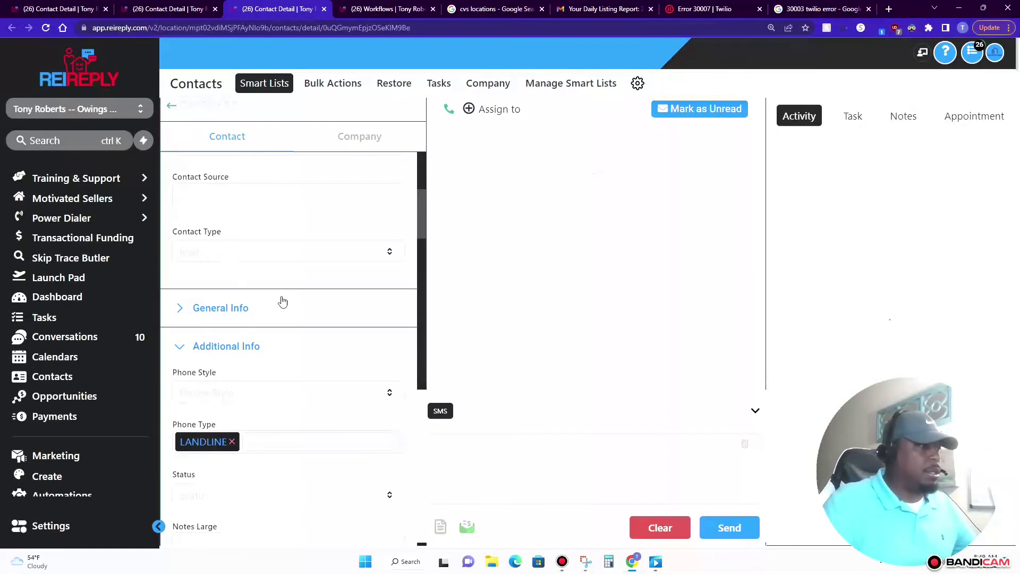
pyautogui.scroll(-4, 256, 351)
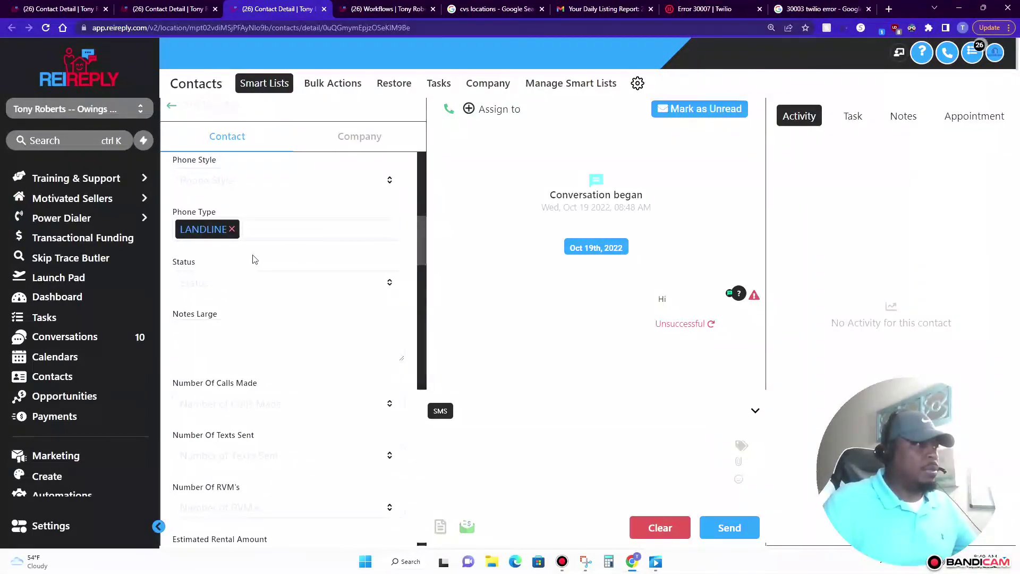
pyautogui.scroll(-15, 280, 283)
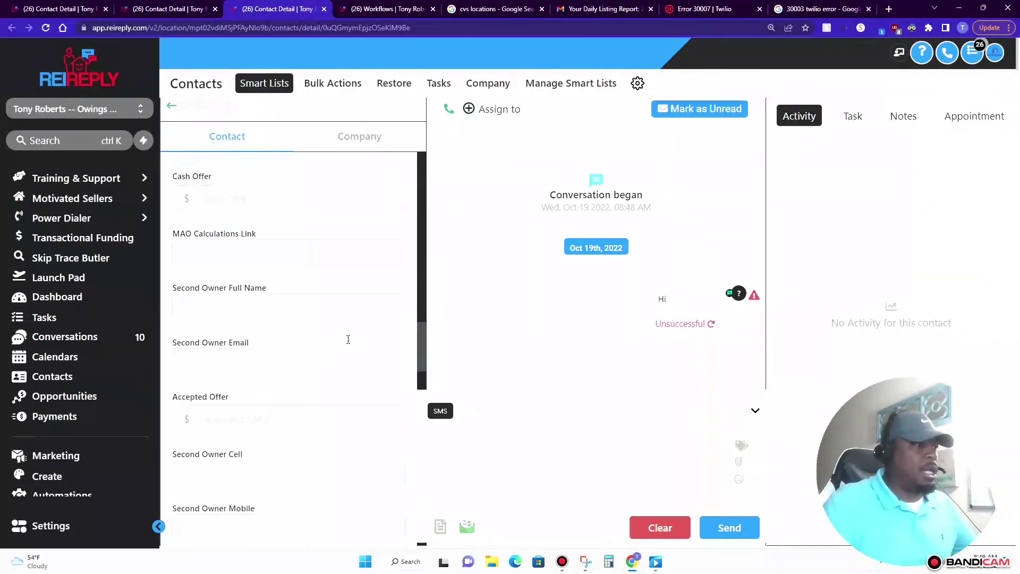
pyautogui.scroll(-15, 348, 340)
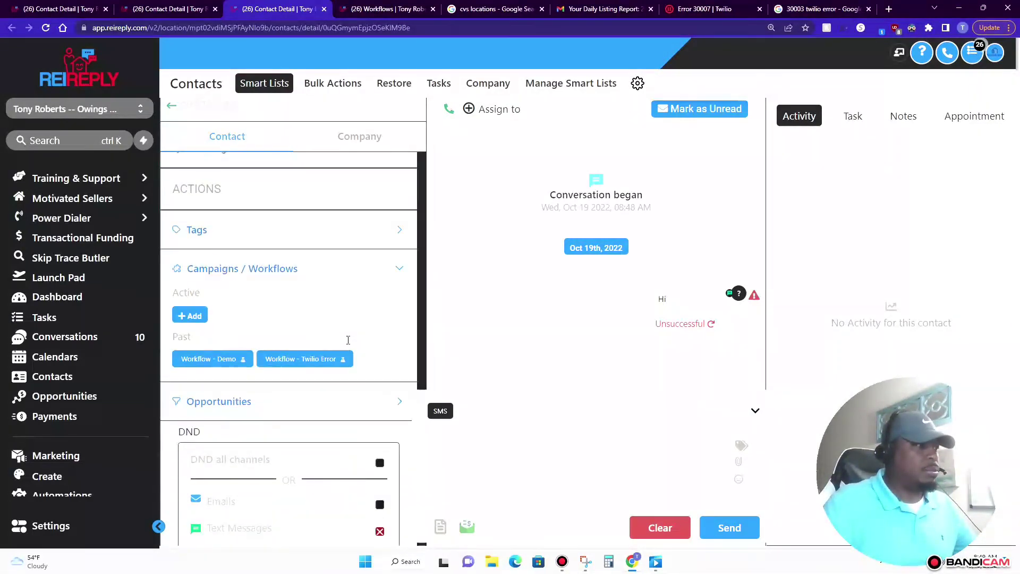
pyautogui.scroll(-1, 348, 340)
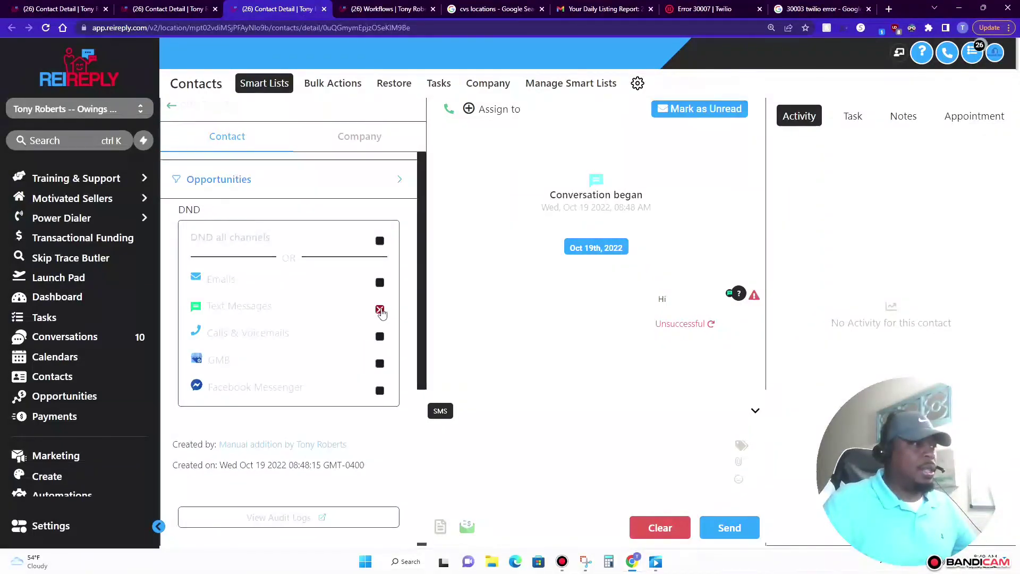